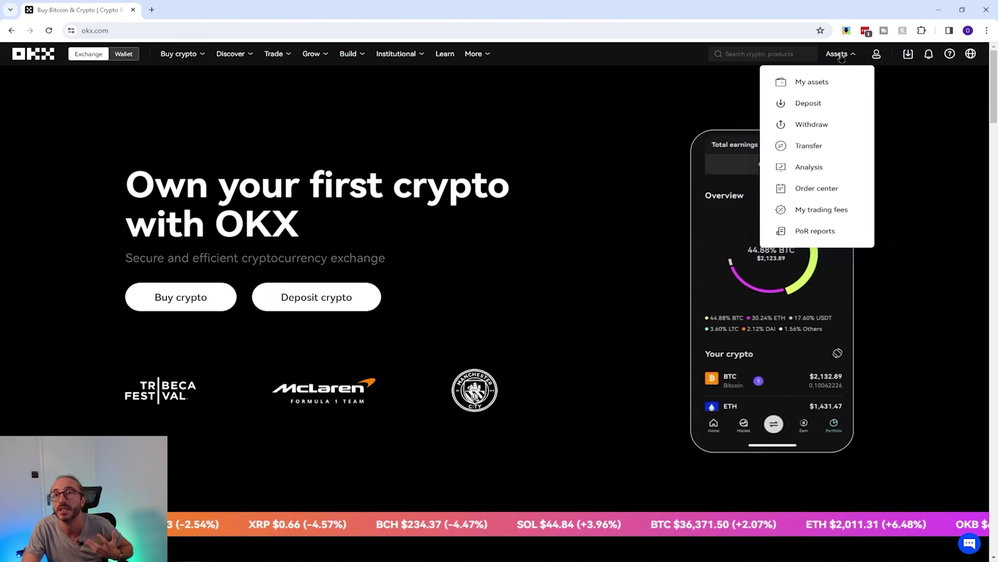
- Show the Assets dropdown with deposit, withdraw and transfer actions on the signed-in home page
{"action": "mouse_move", "coordinate": [877, 55]}
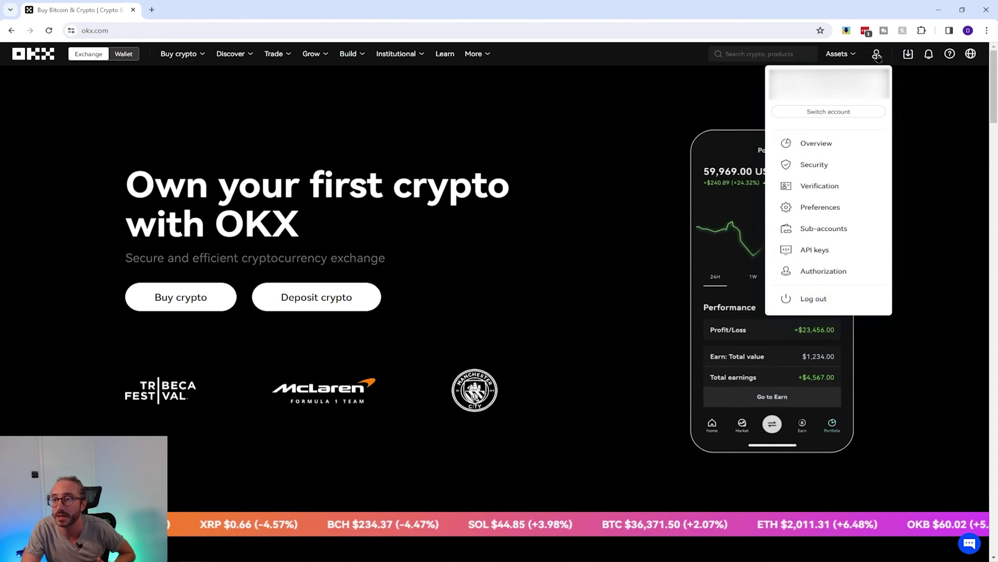
- Open the Security center from the profile menu
{"action": "left_click", "coordinate": [824, 166]}
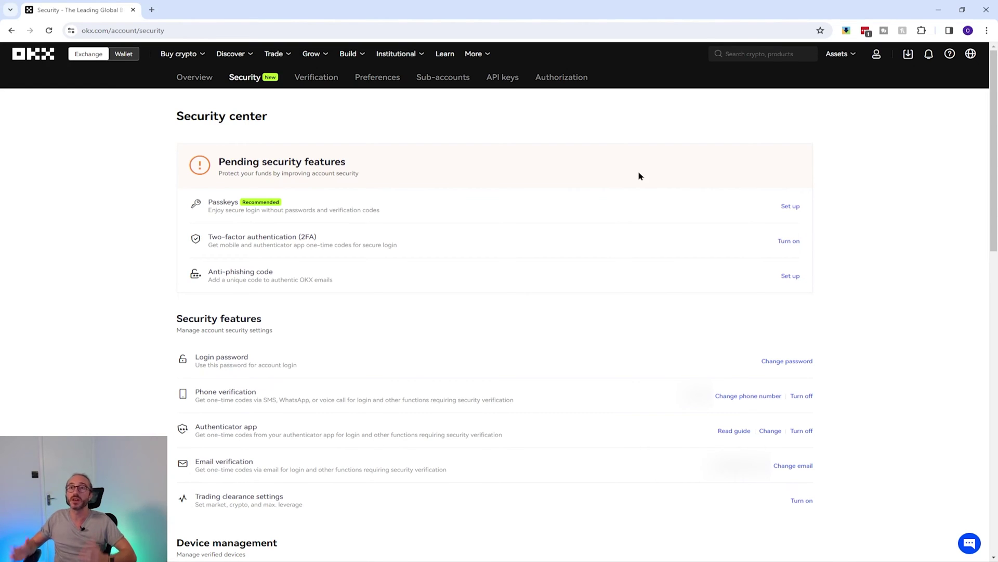
- Set up an Express buy of USDT for 15 GBP, previewing 17.70 USDT via Alchemy Pay
{"action": "mouse_move", "coordinate": [196, 58]}
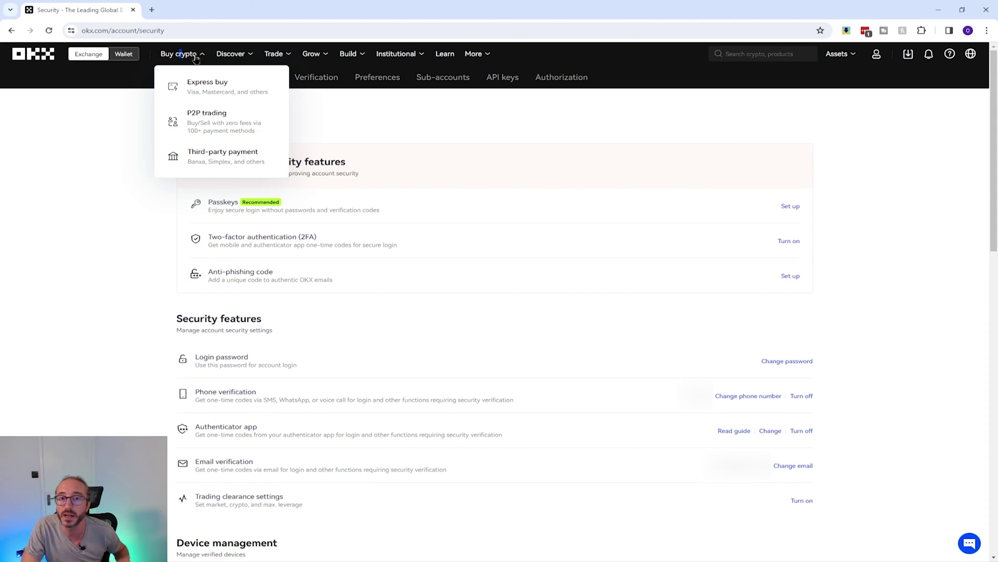
{"action": "left_click", "coordinate": [191, 86]}
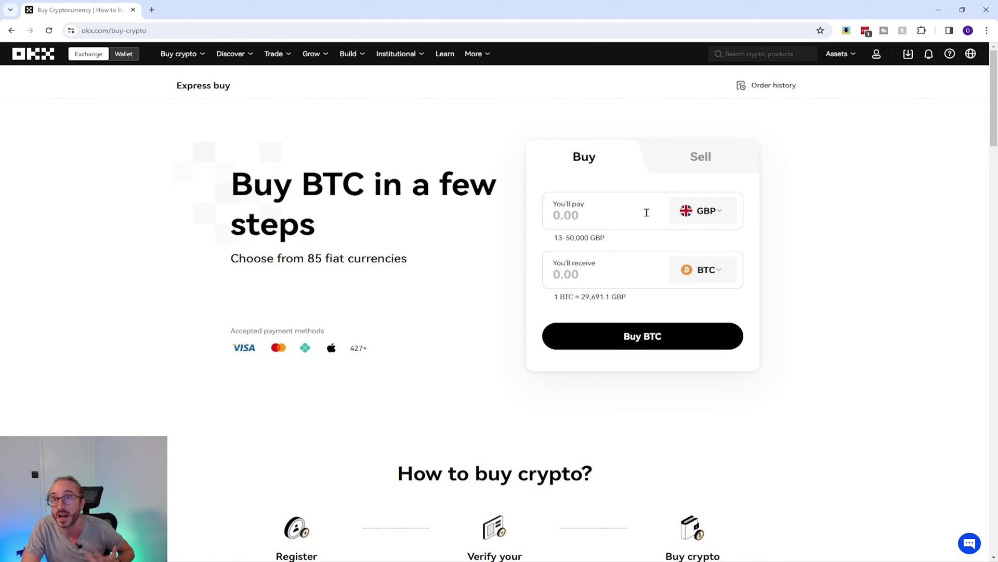
{"action": "left_click", "coordinate": [614, 218]}
{"action": "type", "text": "15"}
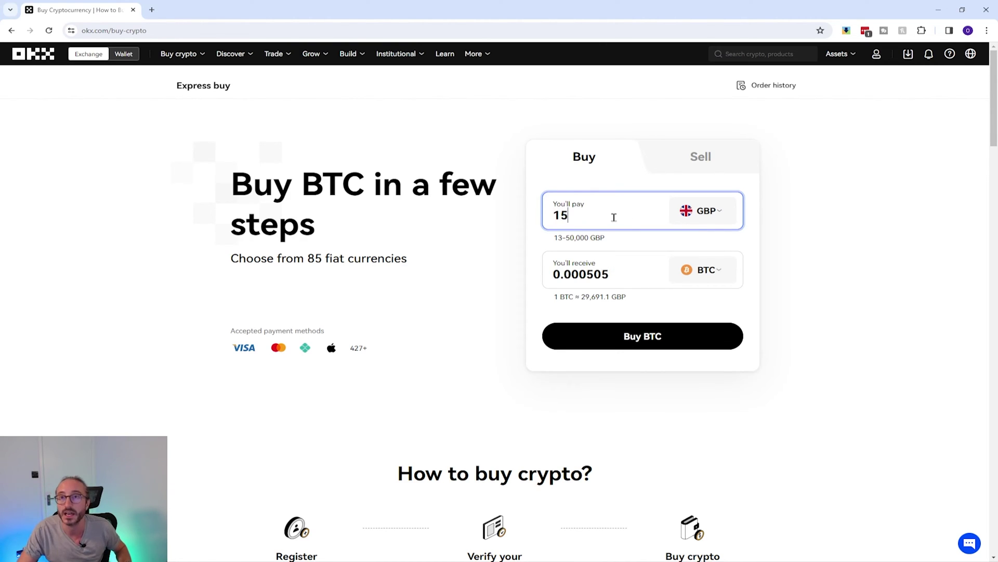
{"action": "left_click", "coordinate": [721, 274]}
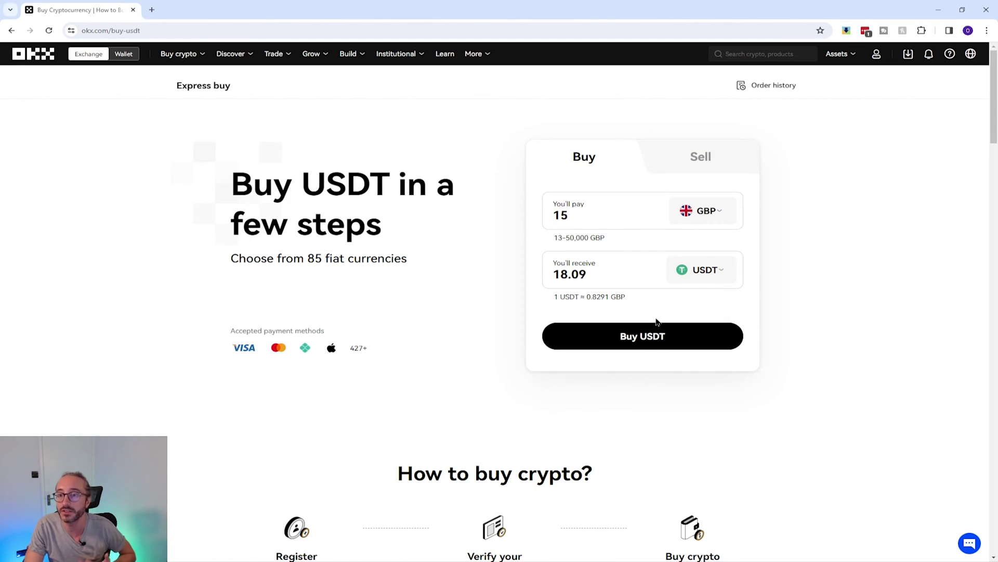
{"action": "left_click", "coordinate": [664, 339]}
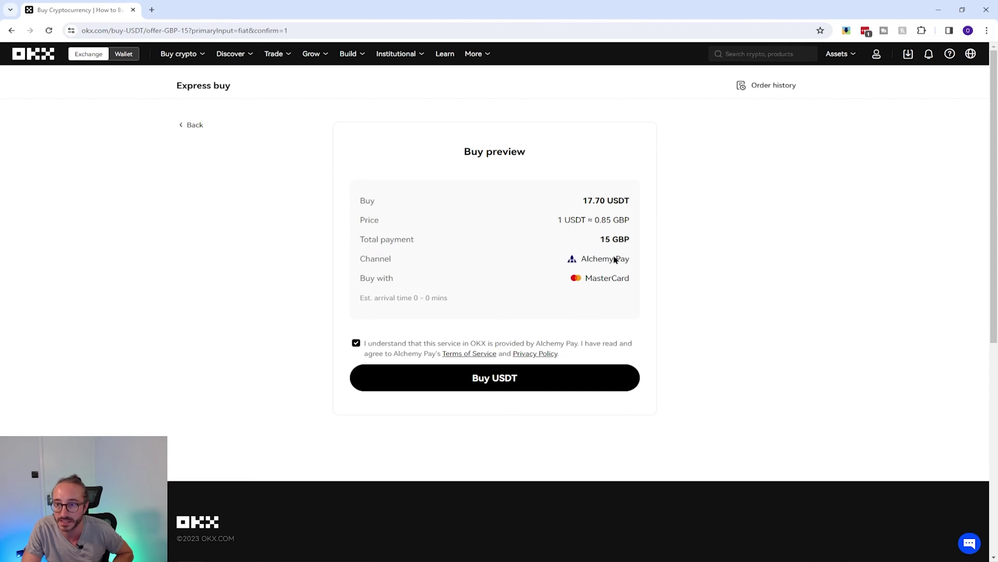
- Confirm the 15 GBP USDT purchase and check the 17.70 USDT Funding balance
{"action": "left_click", "coordinate": [508, 382]}
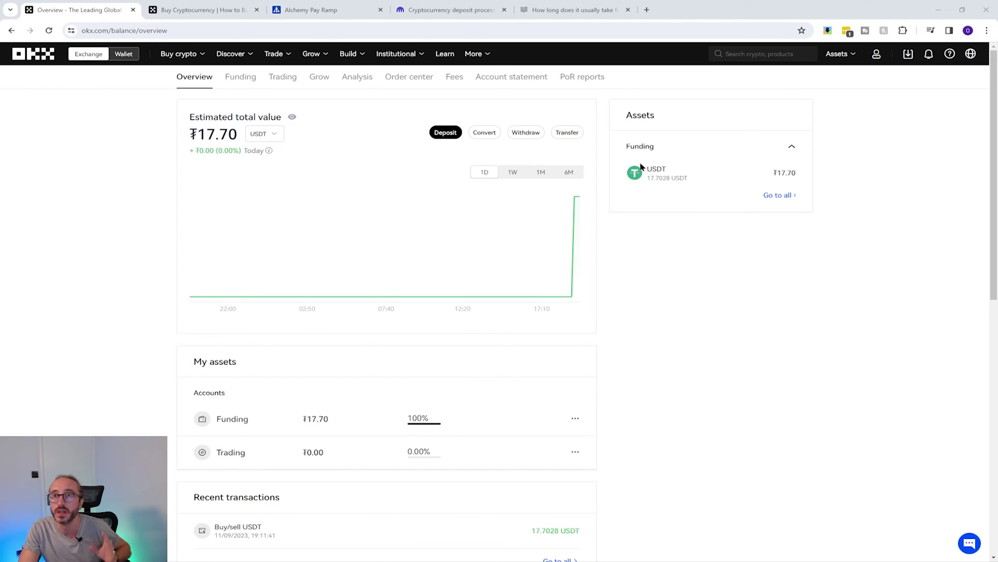
{"action": "mouse_move", "coordinate": [843, 57]}
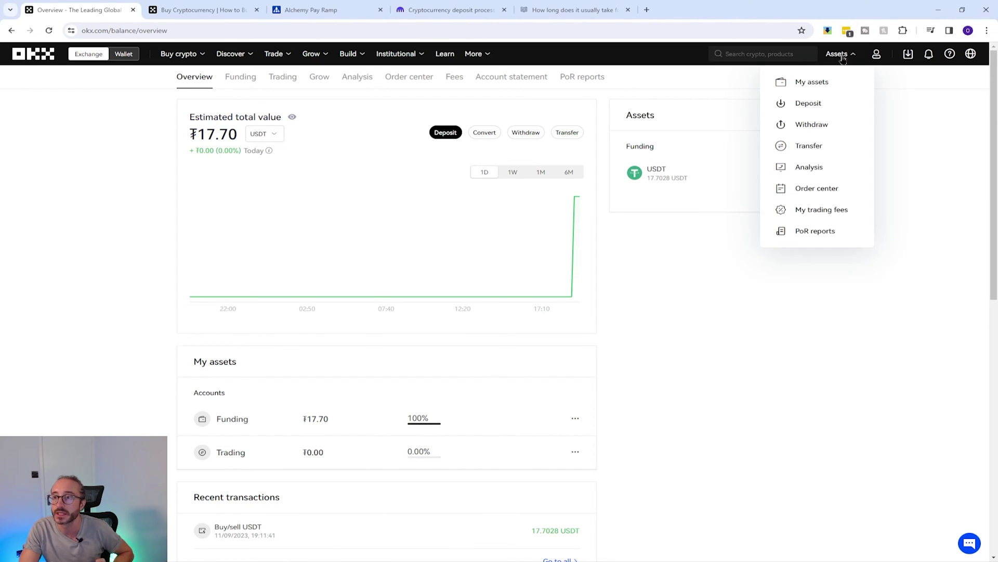
{"action": "left_click", "coordinate": [816, 83]}
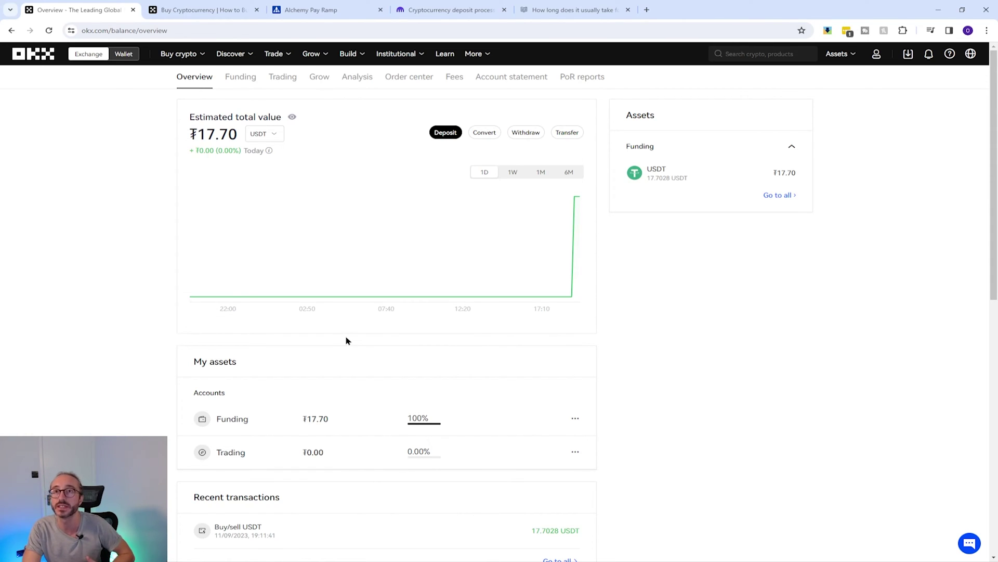
{"action": "mouse_move", "coordinate": [837, 54]}
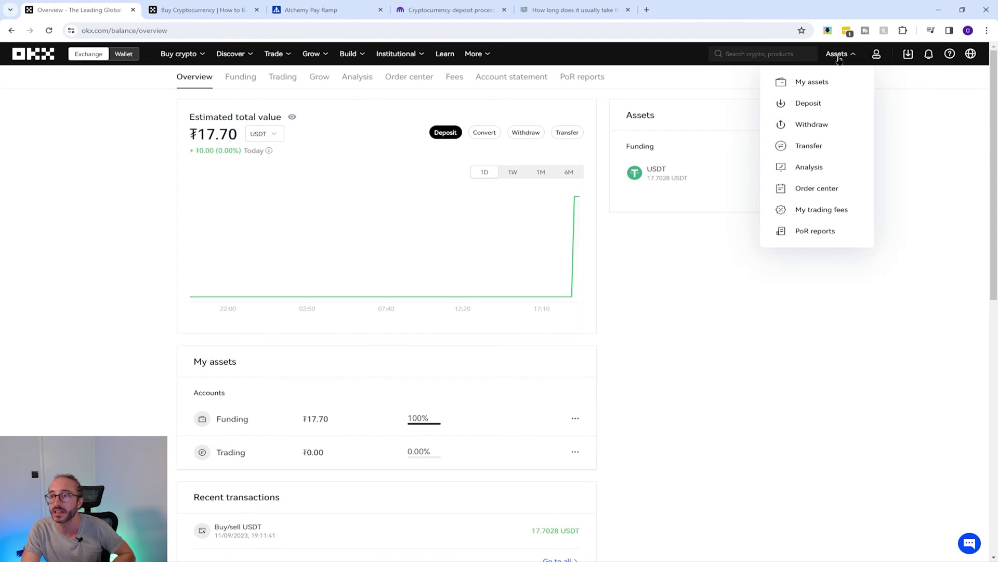
{"action": "left_click", "coordinate": [805, 103]}
- Choose USDT on the ERC20 network for deposit and dismiss the USDT-only address warning
{"action": "left_click", "coordinate": [276, 160]}
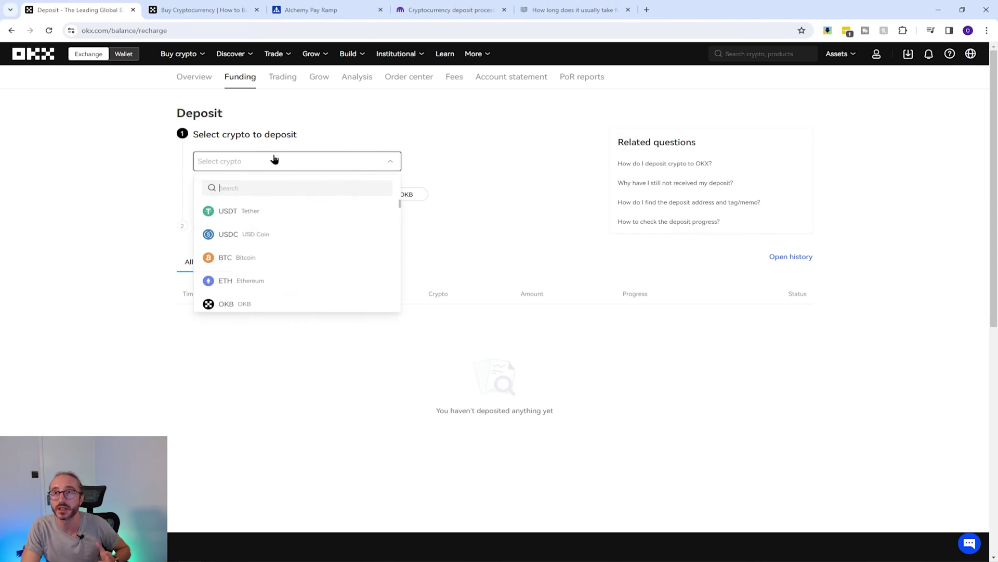
{"action": "left_click", "coordinate": [245, 212]}
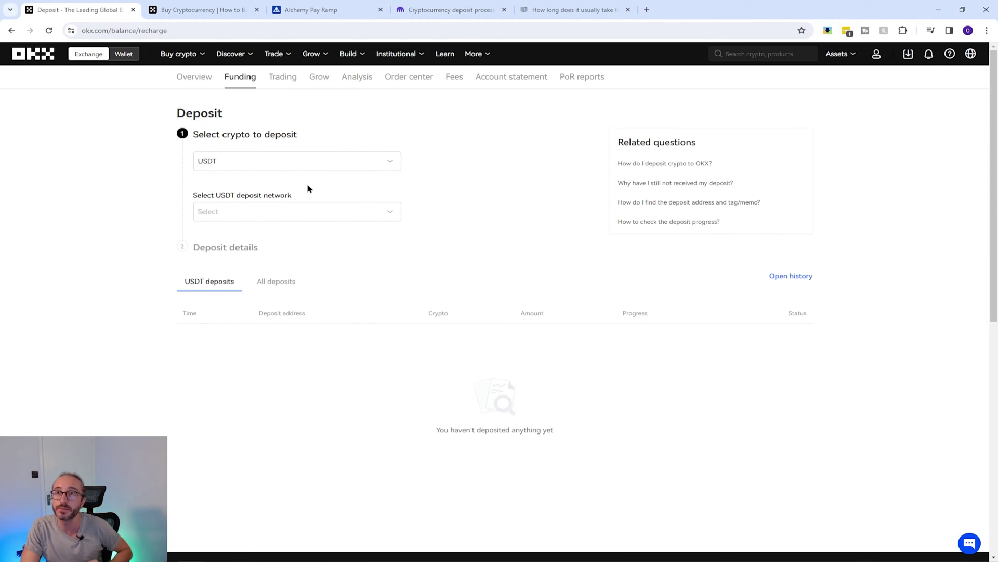
{"action": "left_click", "coordinate": [299, 213]}
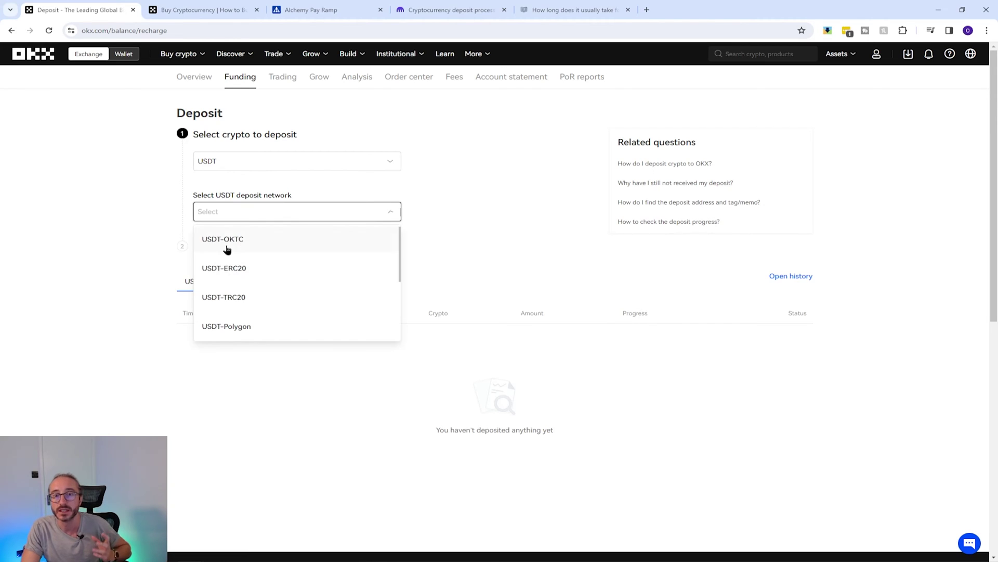
{"action": "left_click", "coordinate": [254, 267]}
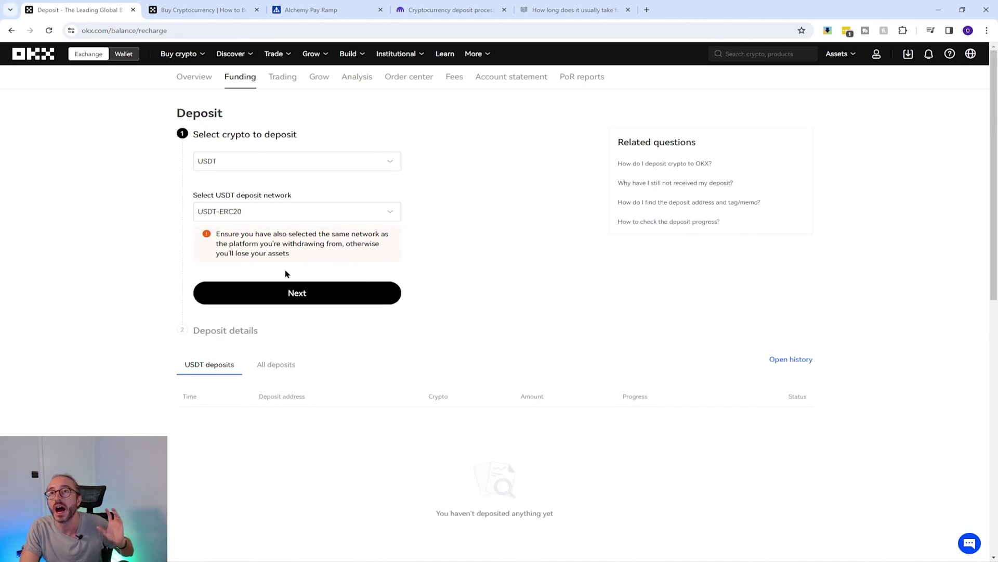
{"action": "left_click", "coordinate": [308, 293]}
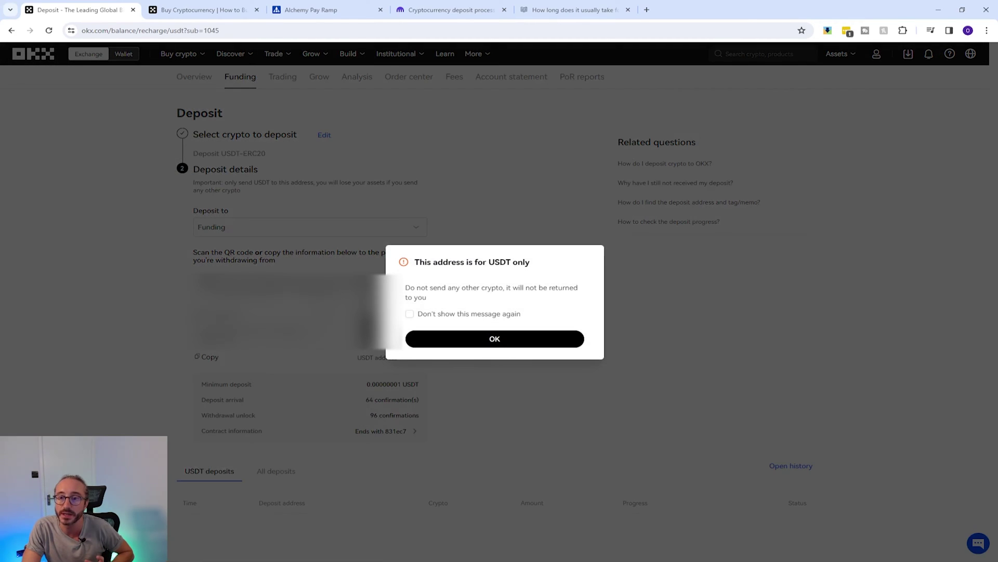
{"action": "left_click", "coordinate": [463, 338]}
- Return to coin selection, continue to the deposit details again, and keep Funding as destination
{"action": "left_click", "coordinate": [294, 228]}
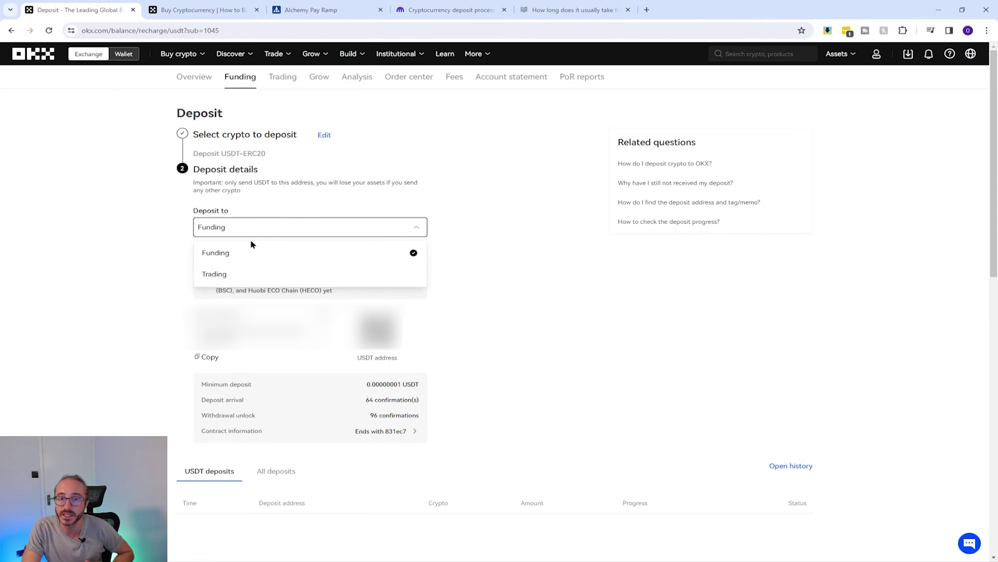
{"action": "left_click", "coordinate": [243, 273]}
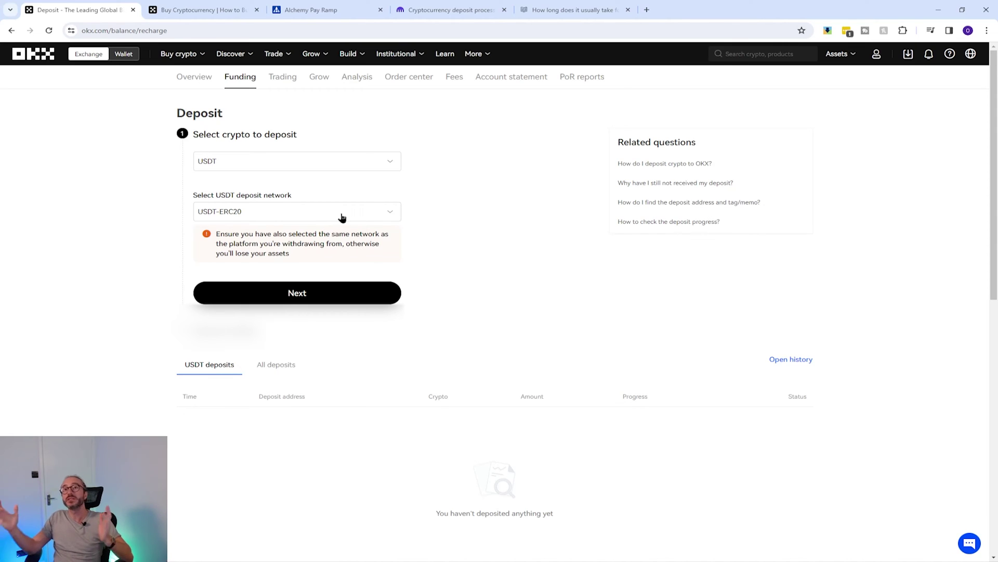
{"action": "left_click", "coordinate": [339, 288]}
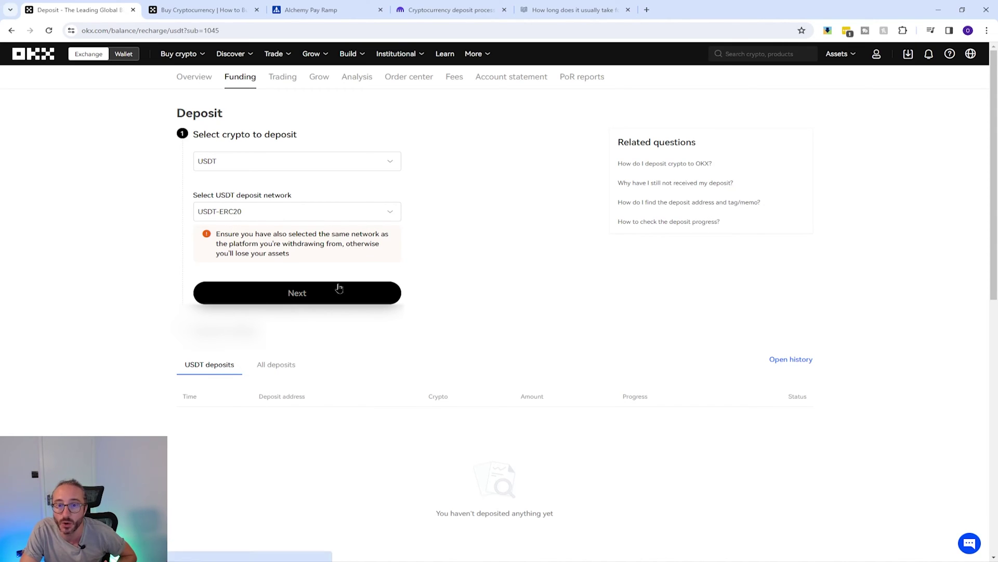
{"action": "left_click", "coordinate": [317, 233]}
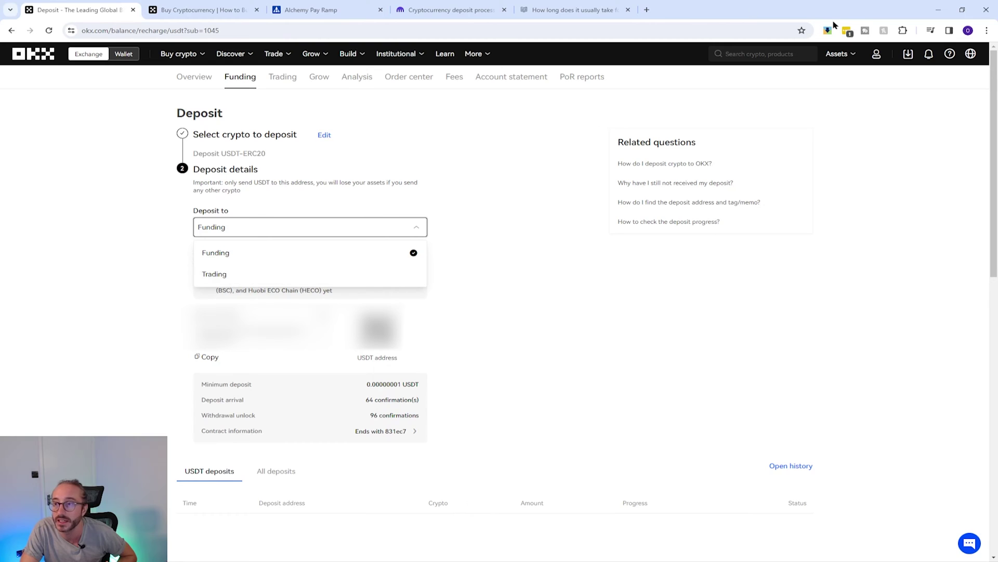
{"action": "left_click", "coordinate": [838, 53]}
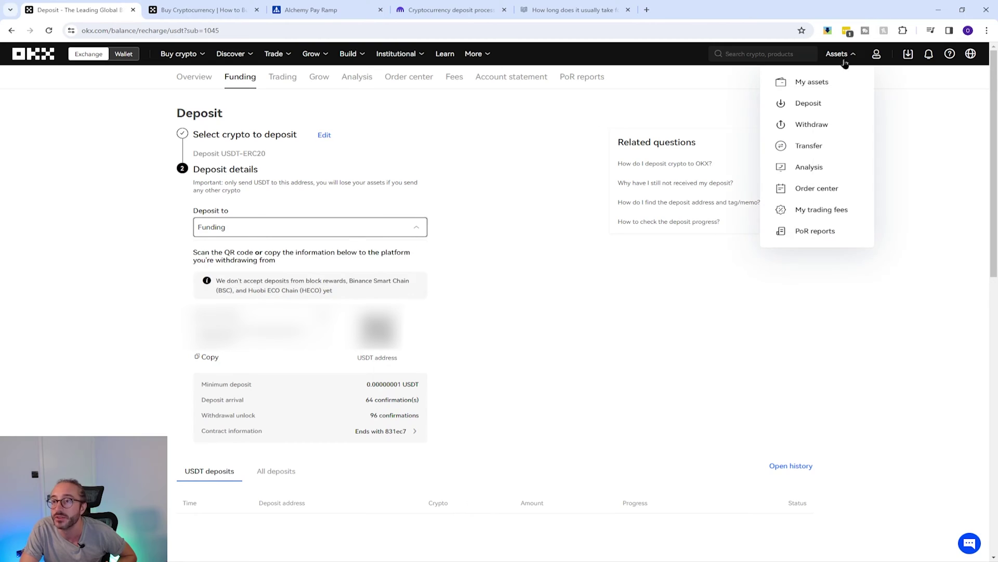
- Start an on-chain USDT withdrawal, reaching the details form with 17.702885 USDT available
{"action": "left_click", "coordinate": [814, 150]}
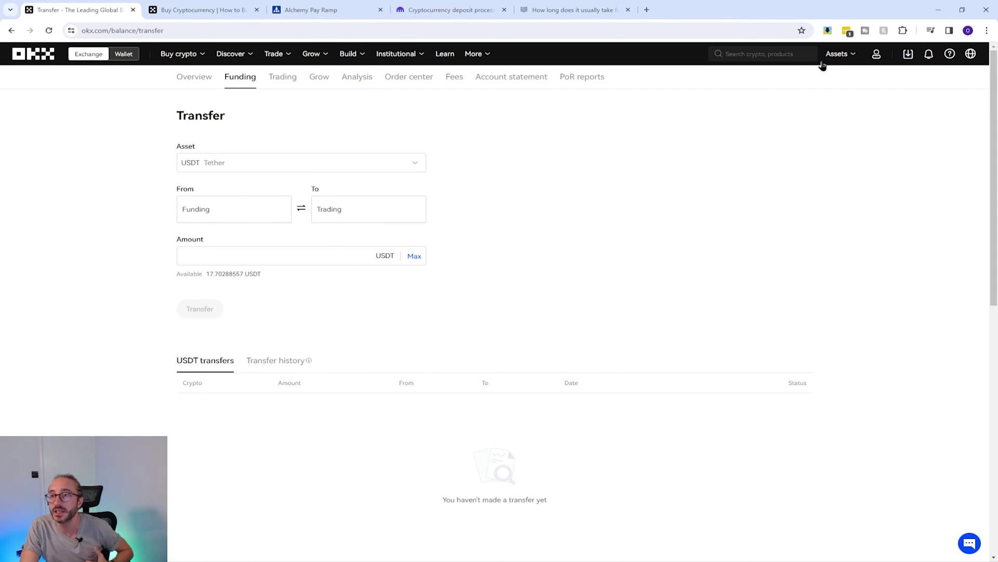
{"action": "mouse_move", "coordinate": [839, 61]}
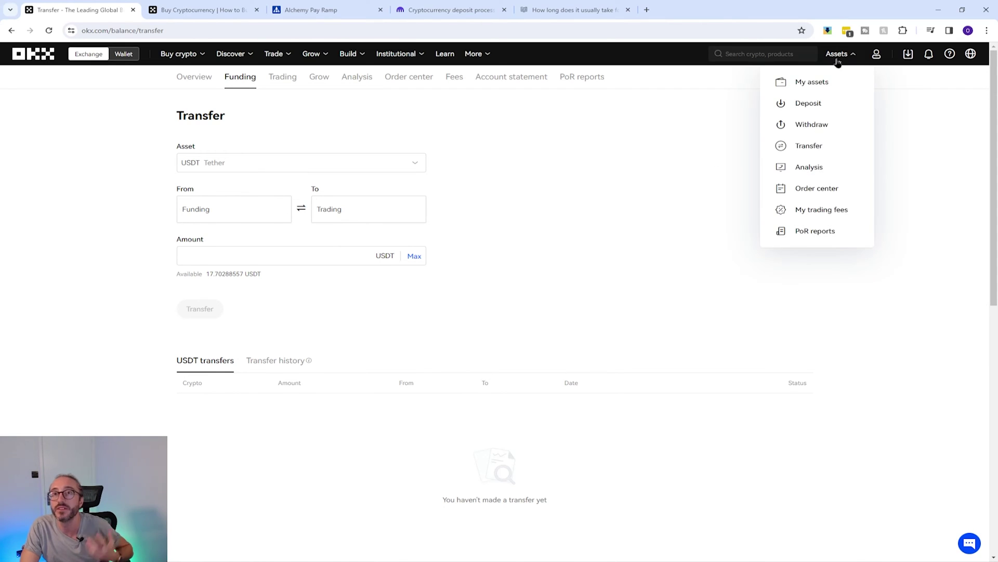
{"action": "left_click", "coordinate": [819, 130]}
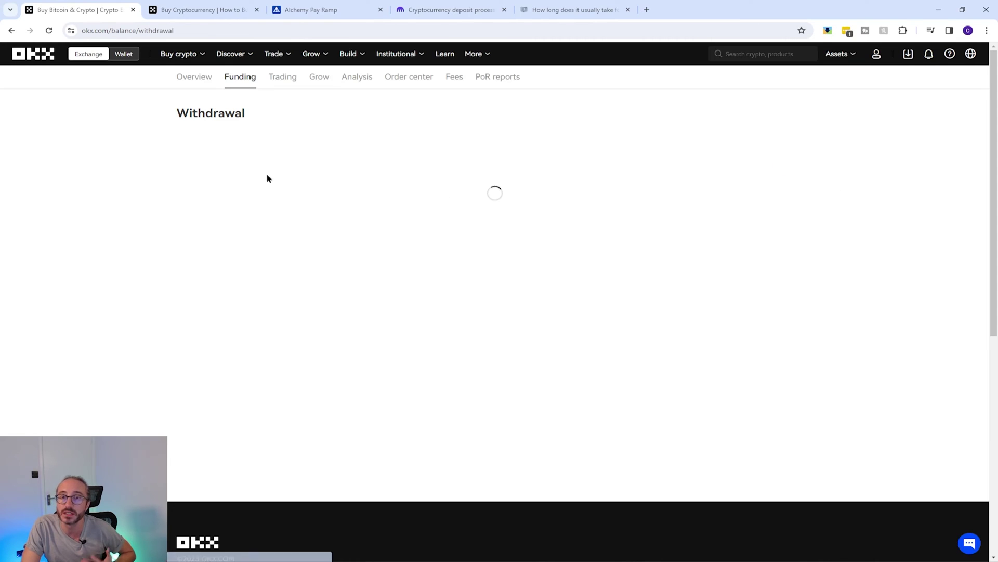
{"action": "left_click", "coordinate": [277, 165]}
{"action": "left_click", "coordinate": [312, 176]}
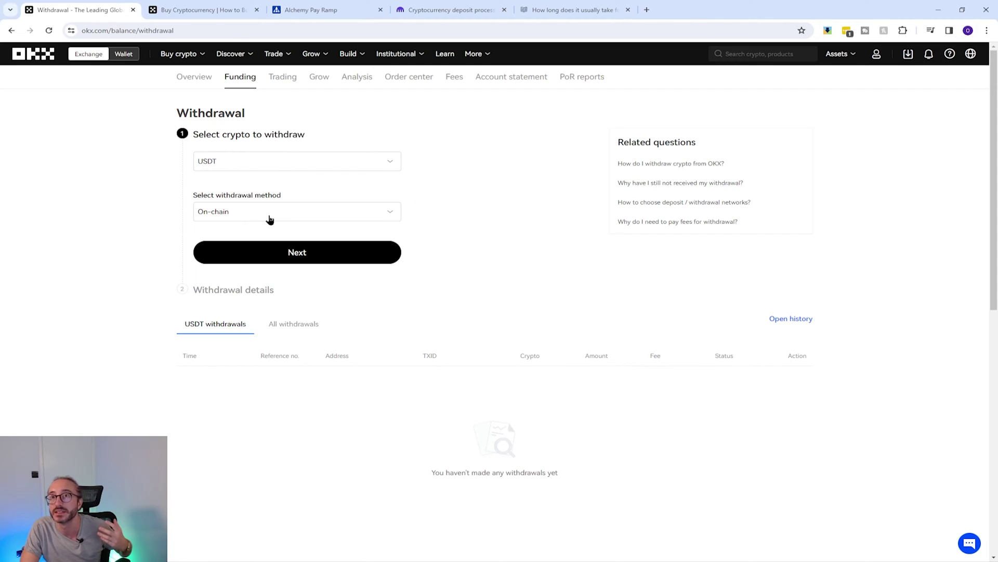
{"action": "left_click", "coordinate": [276, 255]}
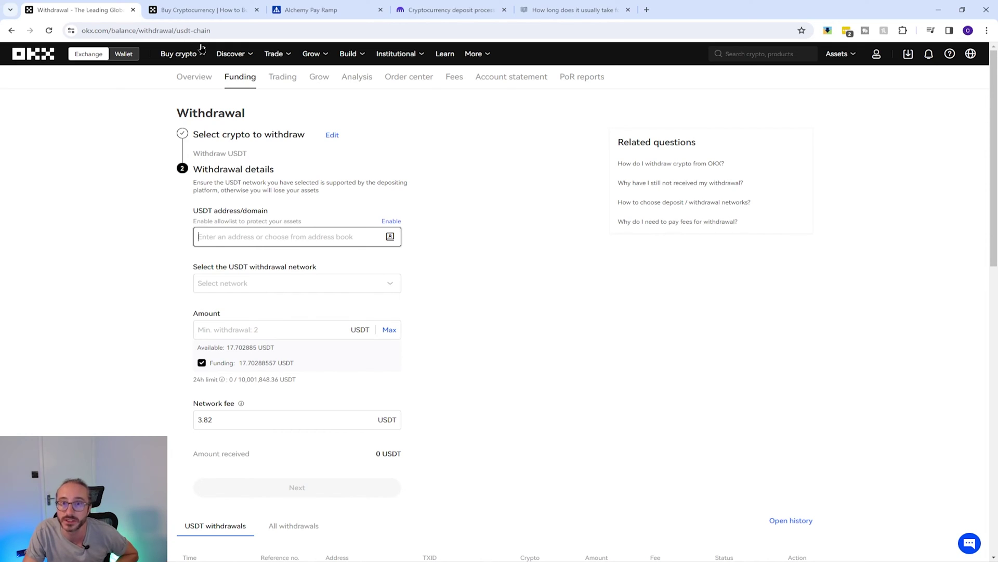
{"action": "mouse_move", "coordinate": [277, 53]}
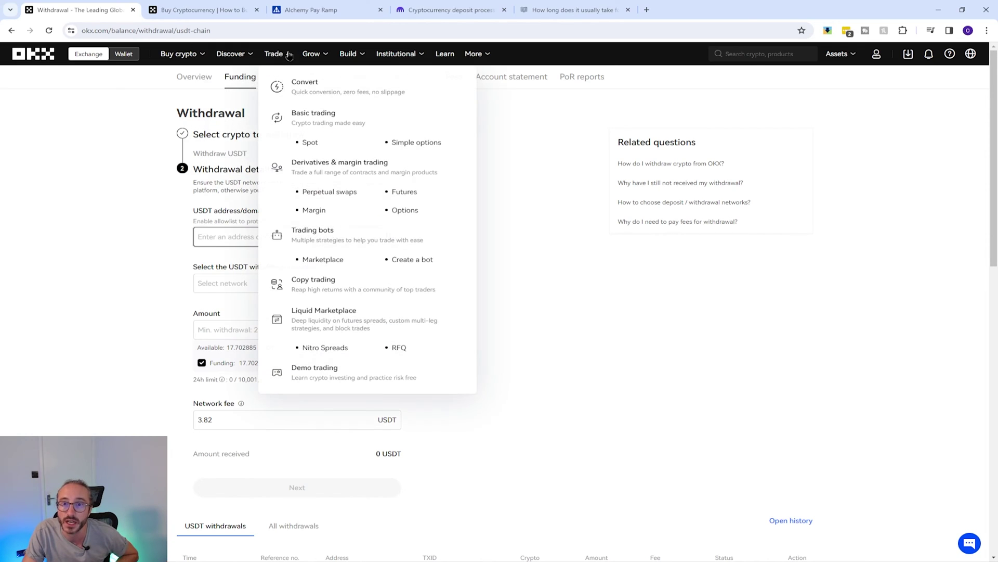
- Switch to the Convert page for swapping USDT into BTC
{"action": "left_click", "coordinate": [311, 92]}
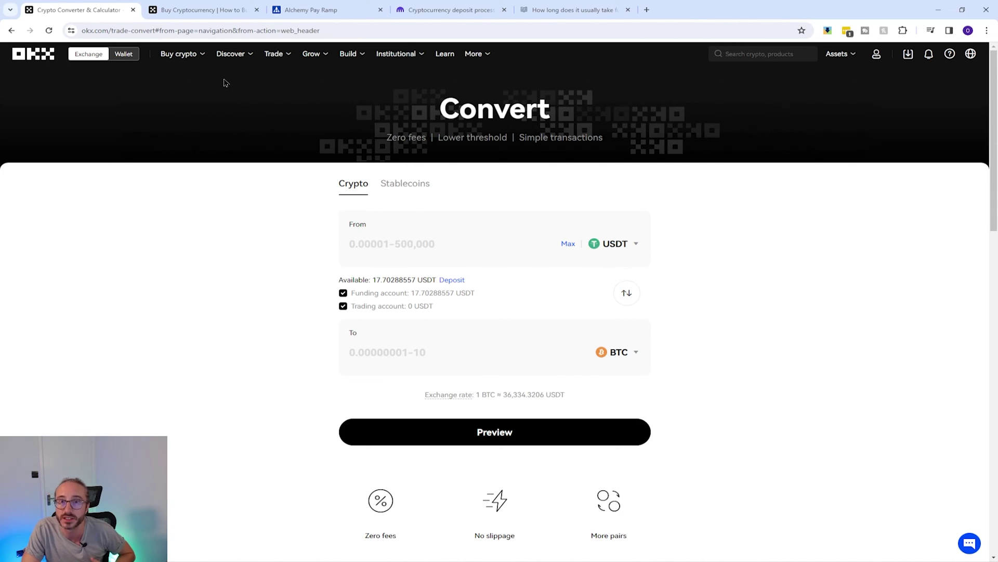
{"action": "mouse_move", "coordinate": [271, 57]}
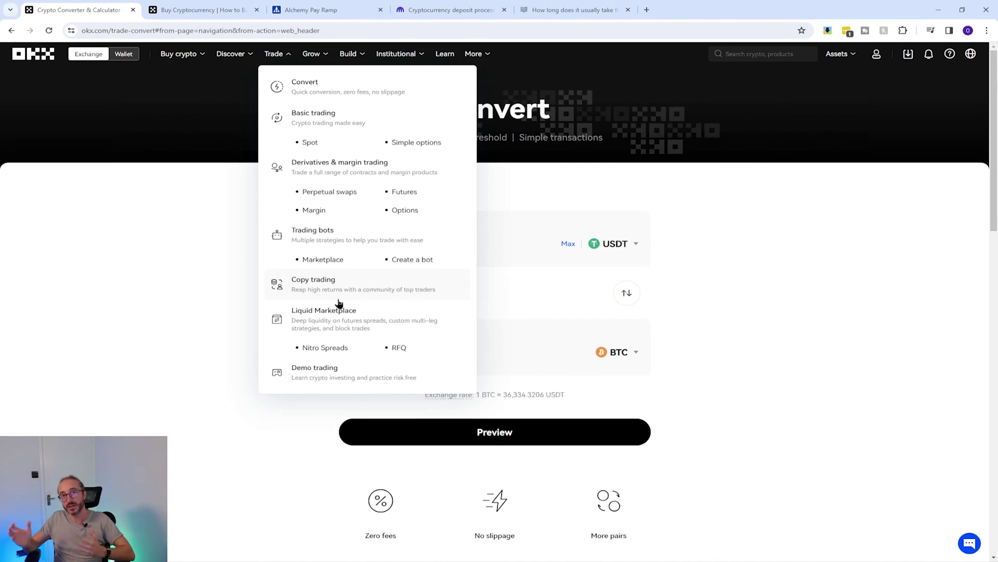
- Open BTC/USDT spot trading and search the trading-pair list for BTC
{"action": "left_click", "coordinate": [322, 142]}
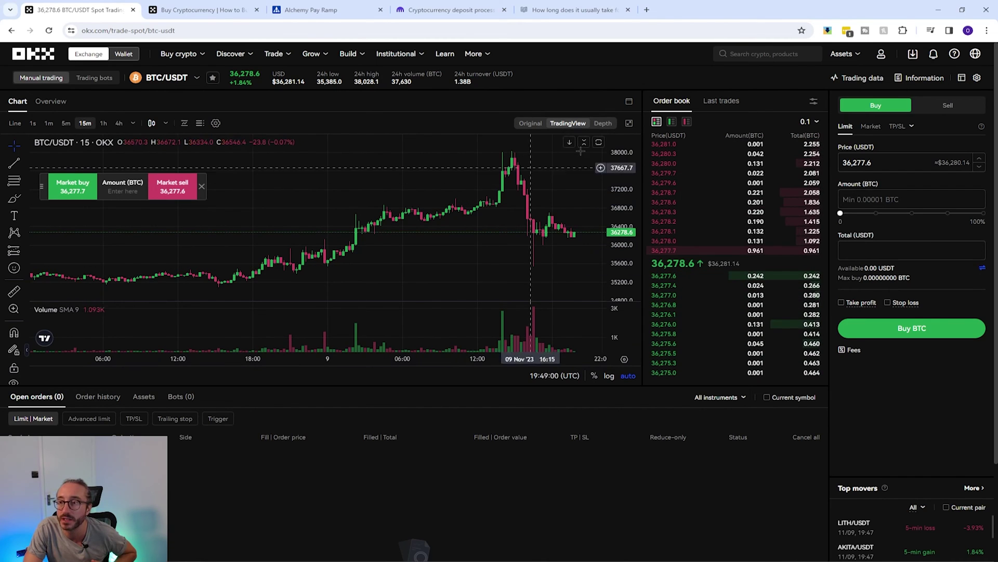
{"action": "left_click", "coordinate": [961, 78]}
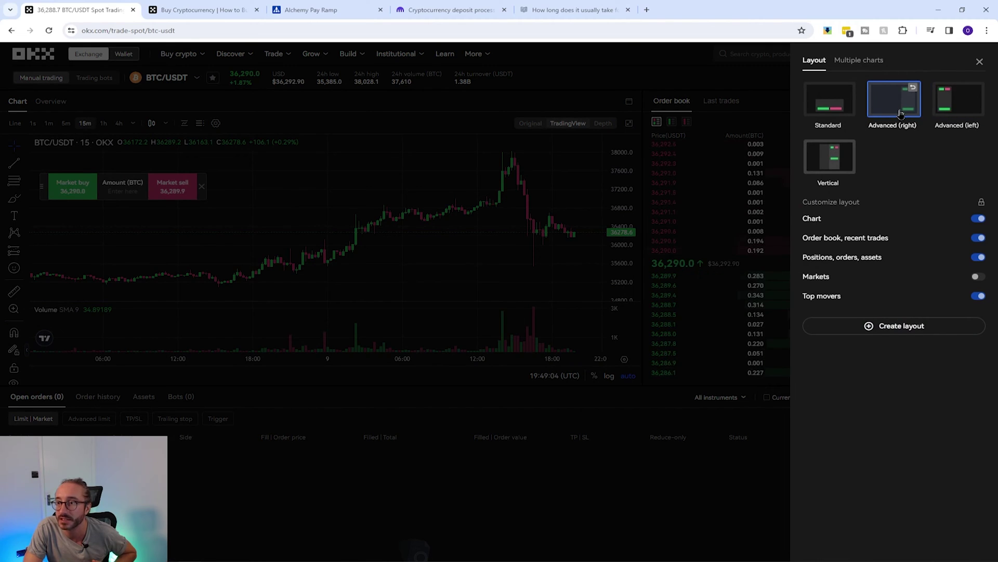
{"action": "left_click", "coordinate": [980, 63]}
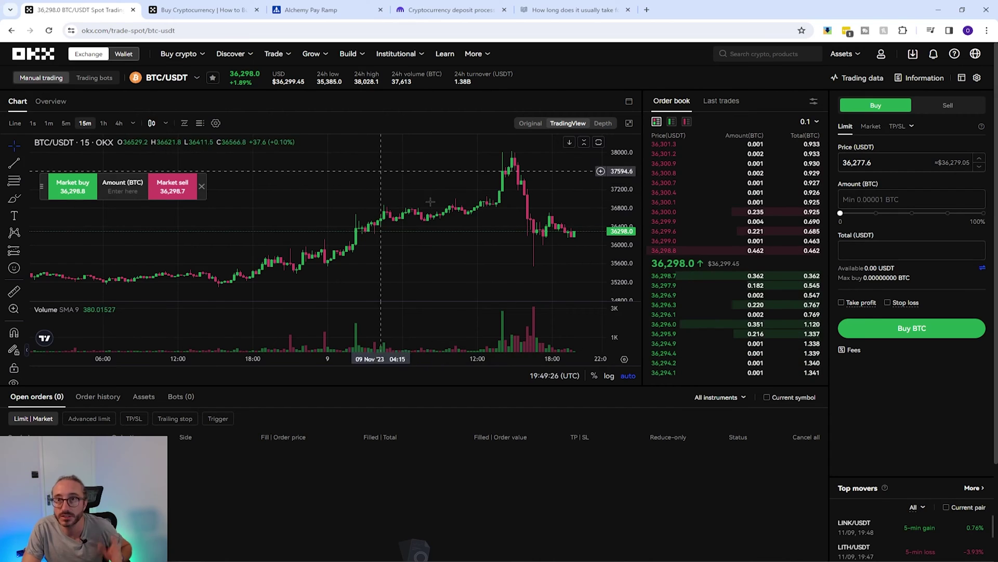
{"action": "left_click", "coordinate": [182, 83]}
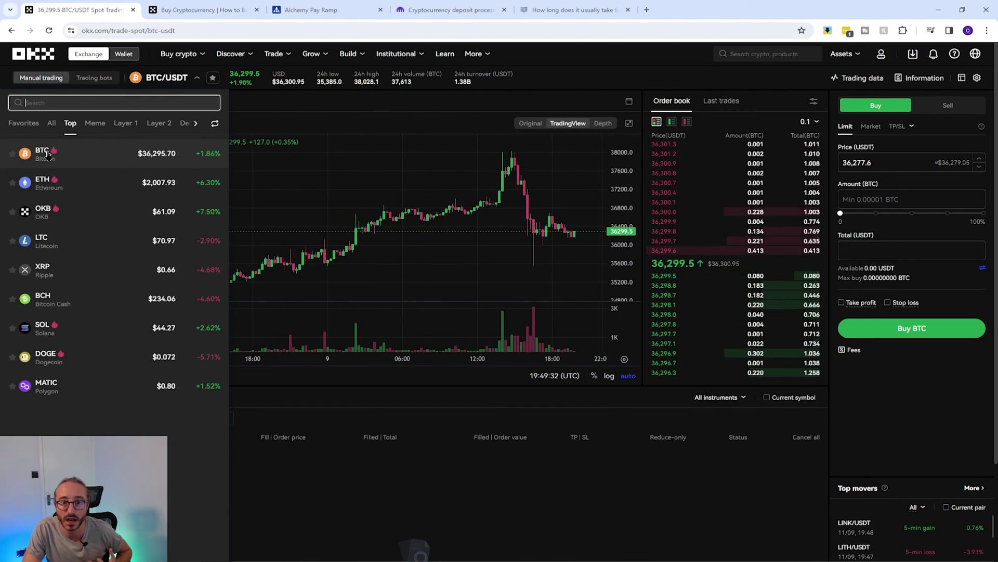
{"action": "type", "text": "BTC"}
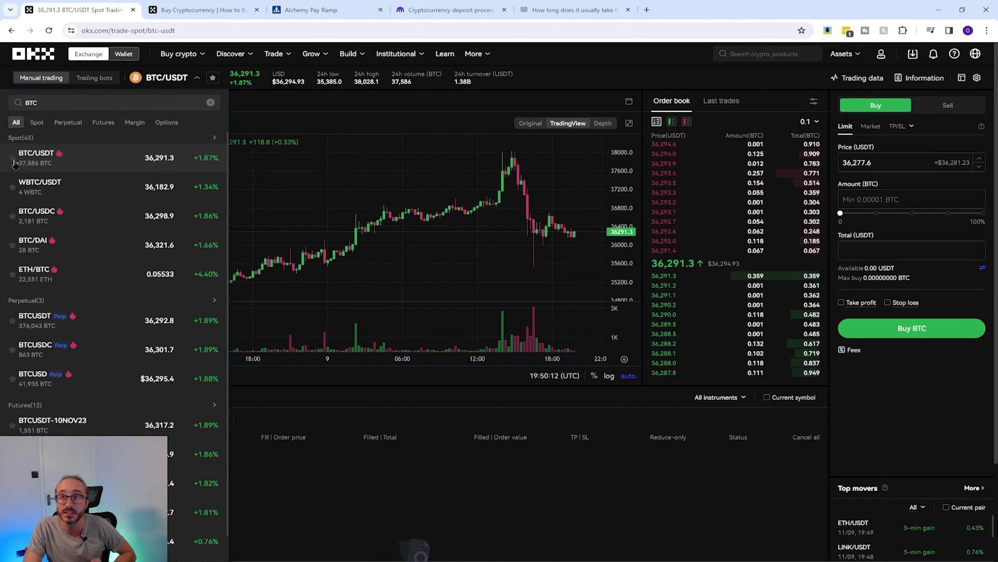
- Star BTC/USDT as a favourite and close the trading-pair list
{"action": "left_click", "coordinate": [12, 158]}
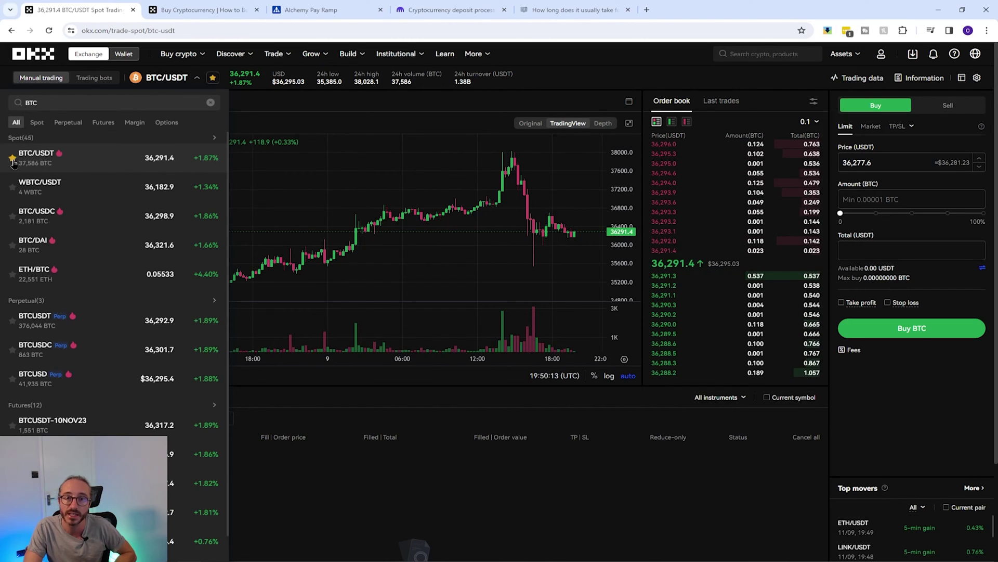
{"action": "left_click", "coordinate": [41, 161]}
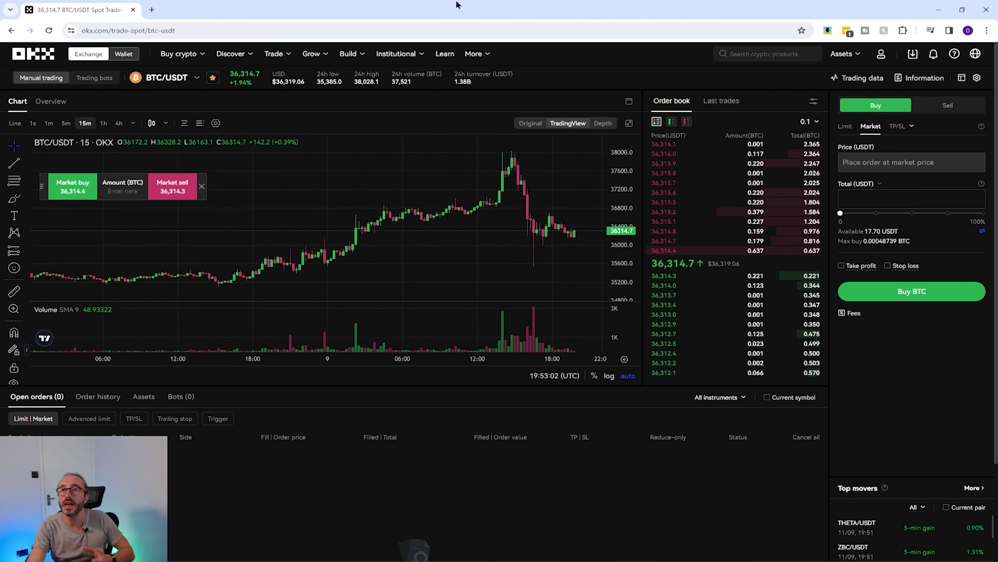
- Enter a total of 10 USDT in the BTC market buy form
{"action": "mouse_move", "coordinate": [898, 129]}
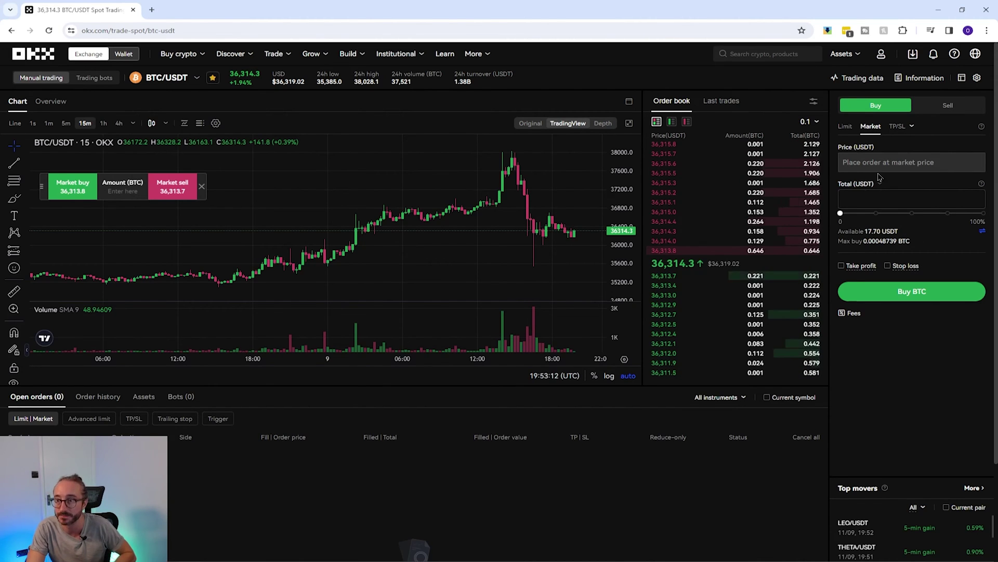
{"action": "left_click", "coordinate": [876, 197]}
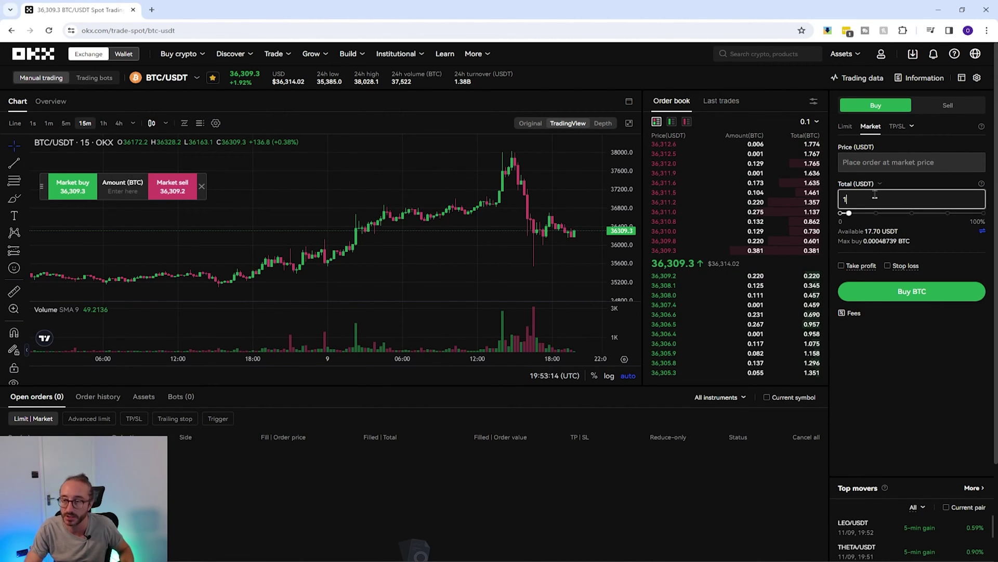
{"action": "type", "text": "10"}
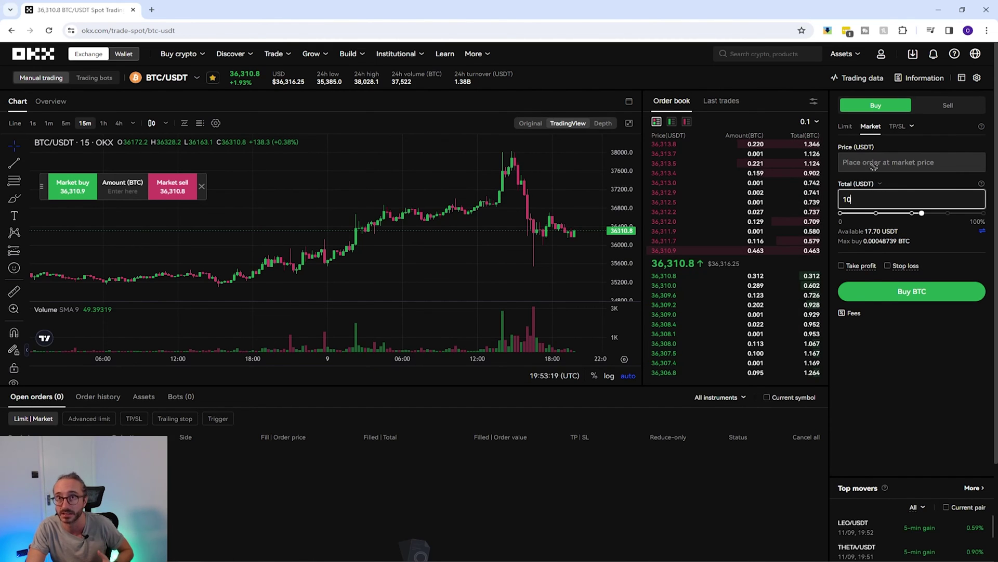
{"action": "left_click", "coordinate": [922, 214]}
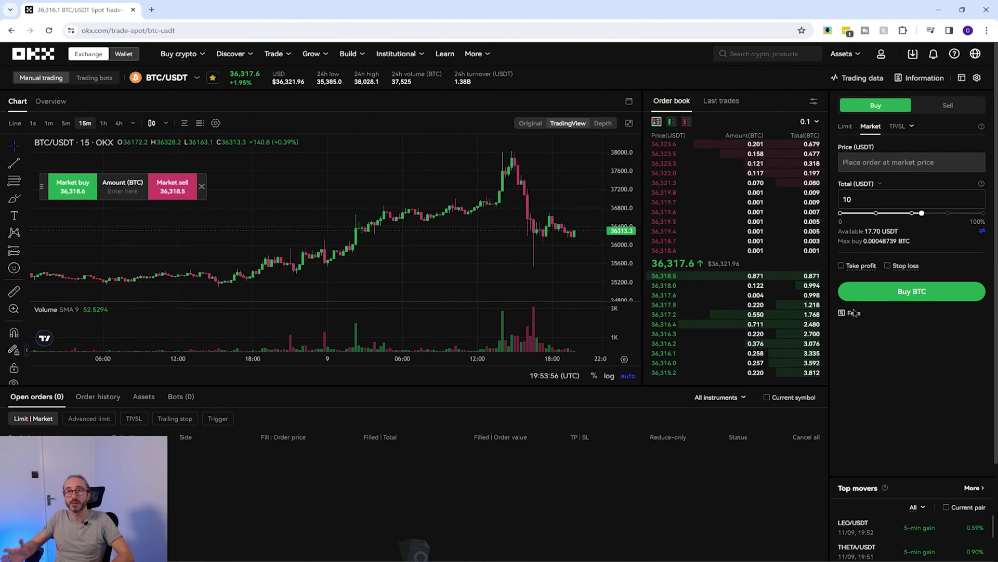
{"action": "mouse_move", "coordinate": [851, 315]}
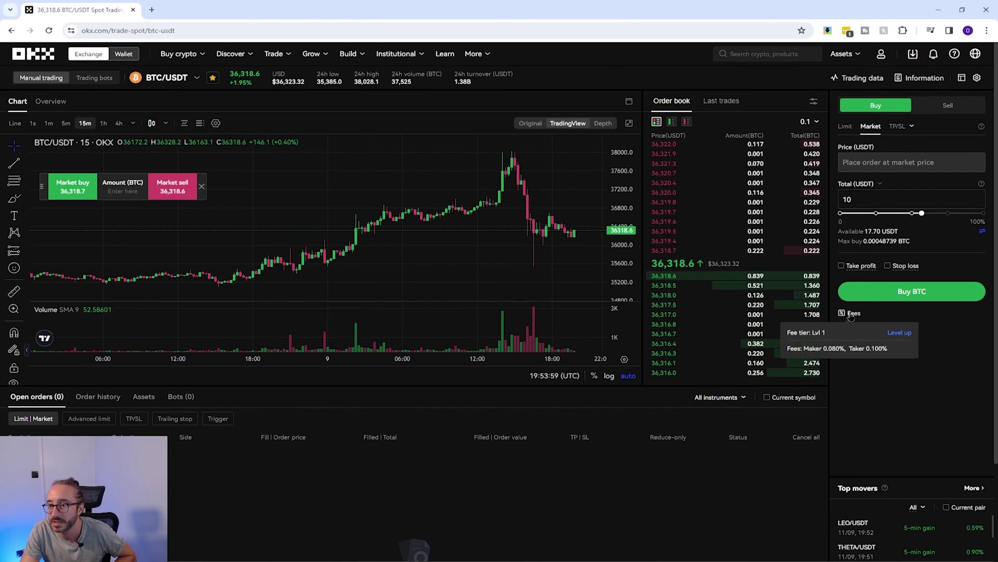
- Place and confirm a 10 USDT market buy of BTC, then list the asset balances
{"action": "left_click", "coordinate": [904, 292]}
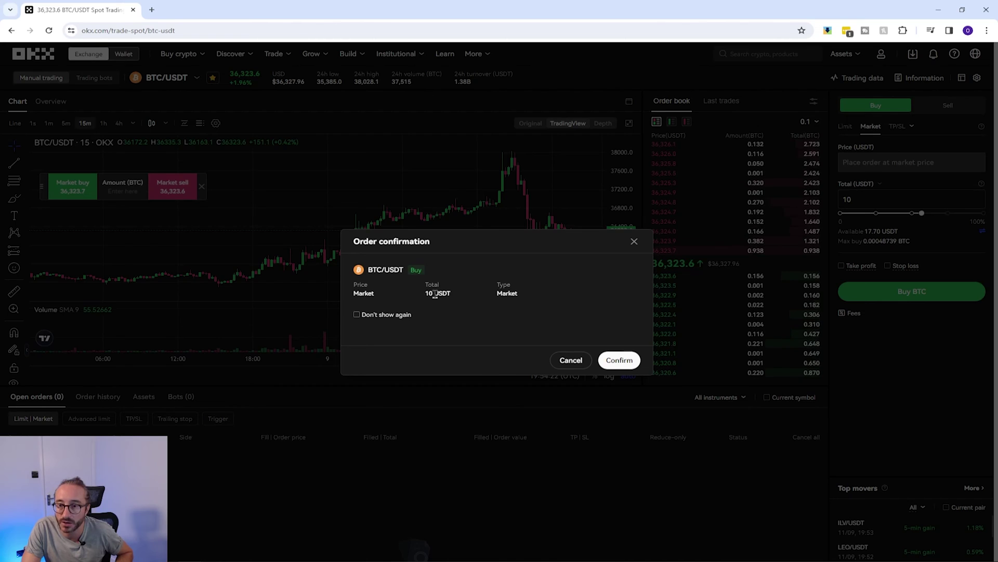
{"action": "left_click", "coordinate": [625, 364]}
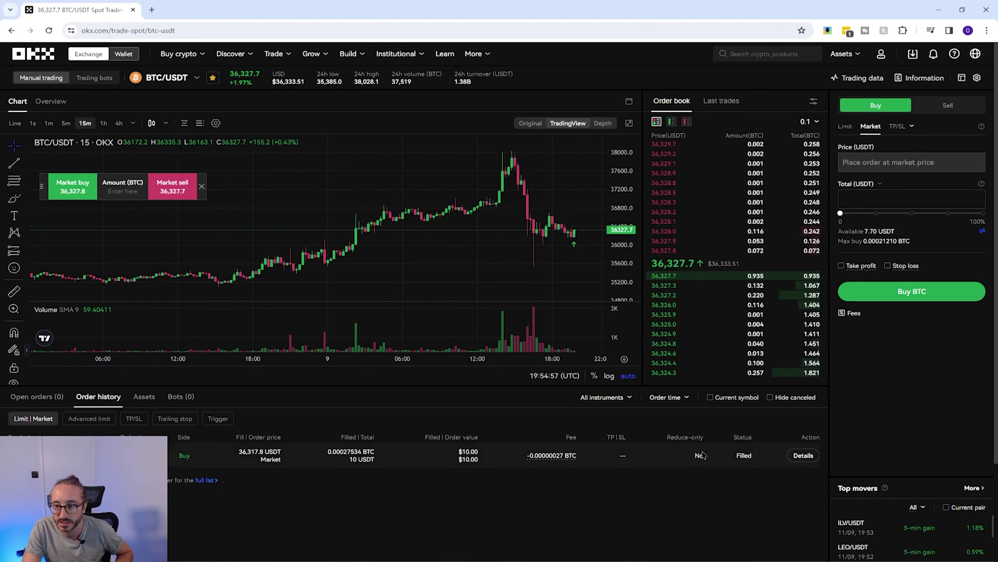
{"action": "left_click", "coordinate": [144, 397]}
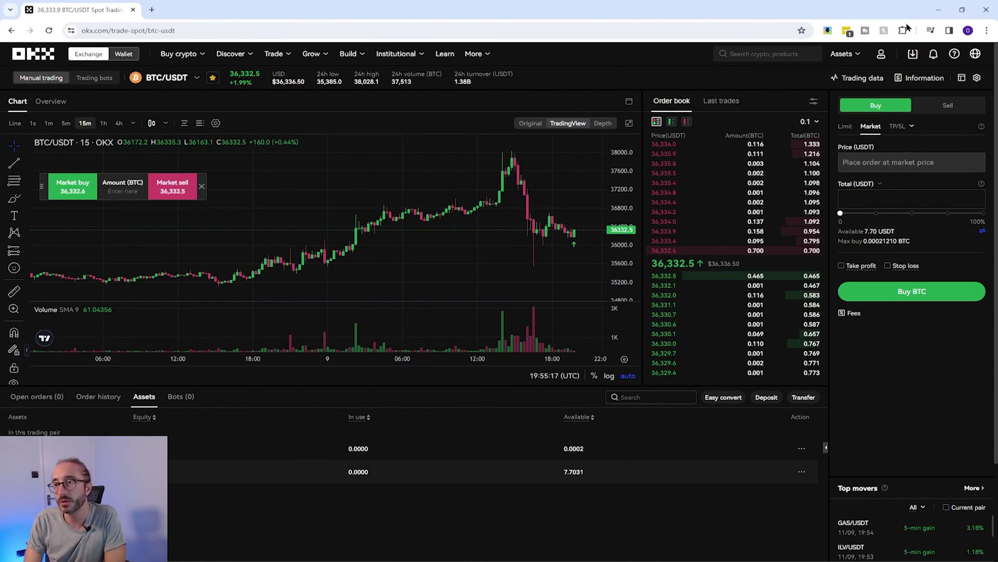
{"action": "mouse_move", "coordinate": [852, 52]}
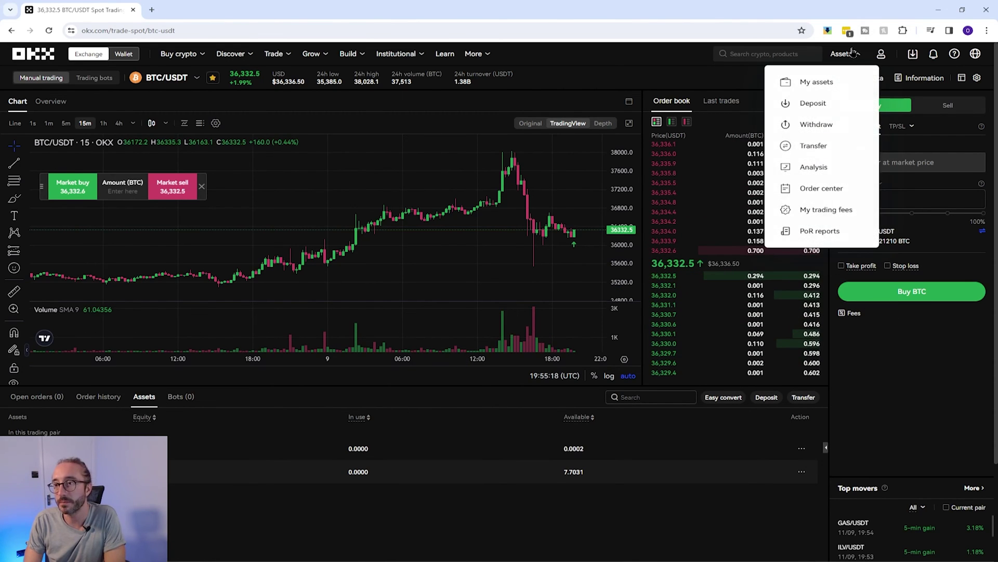
- Return to the BTC/USDT spot page and set the order form to a limit sell at 36,321.6
{"action": "left_click", "coordinate": [816, 82]}
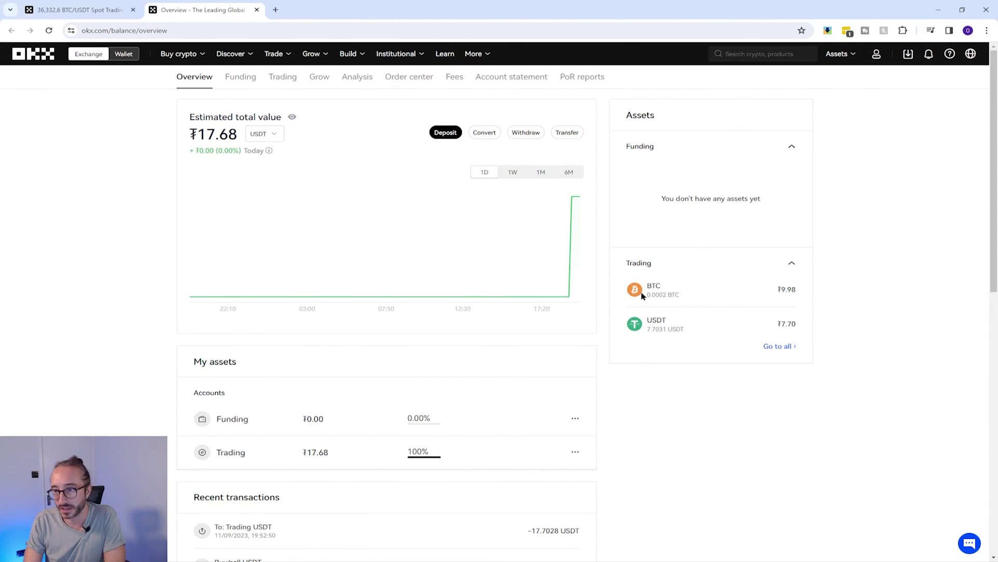
{"action": "left_click", "coordinate": [78, 10]}
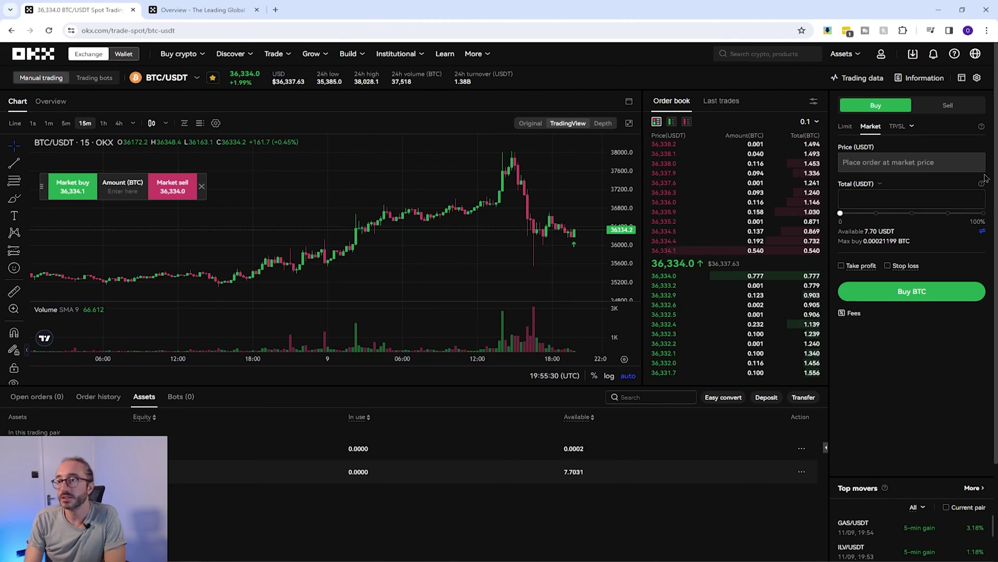
{"action": "left_click", "coordinate": [949, 107]}
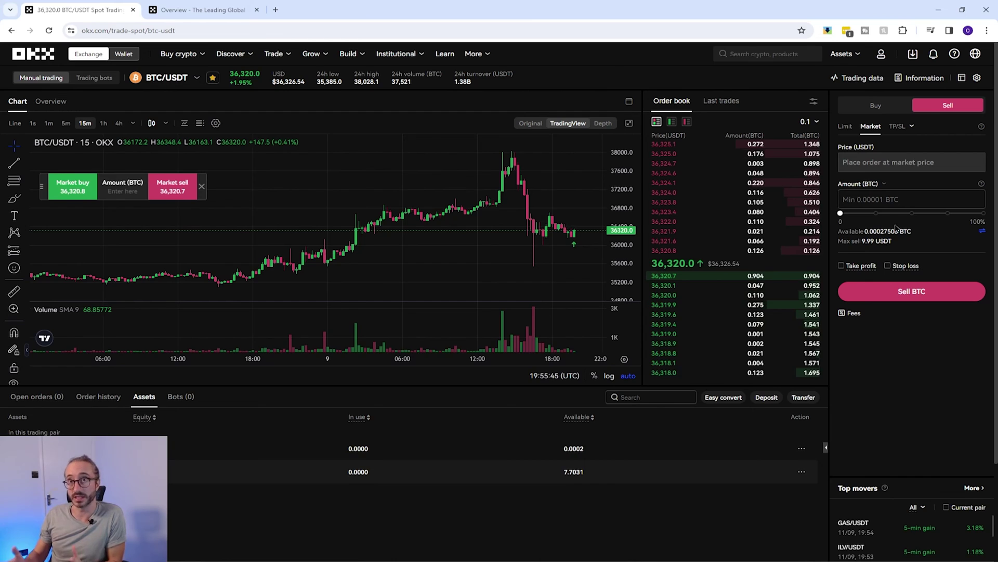
{"action": "left_click", "coordinate": [846, 126]}
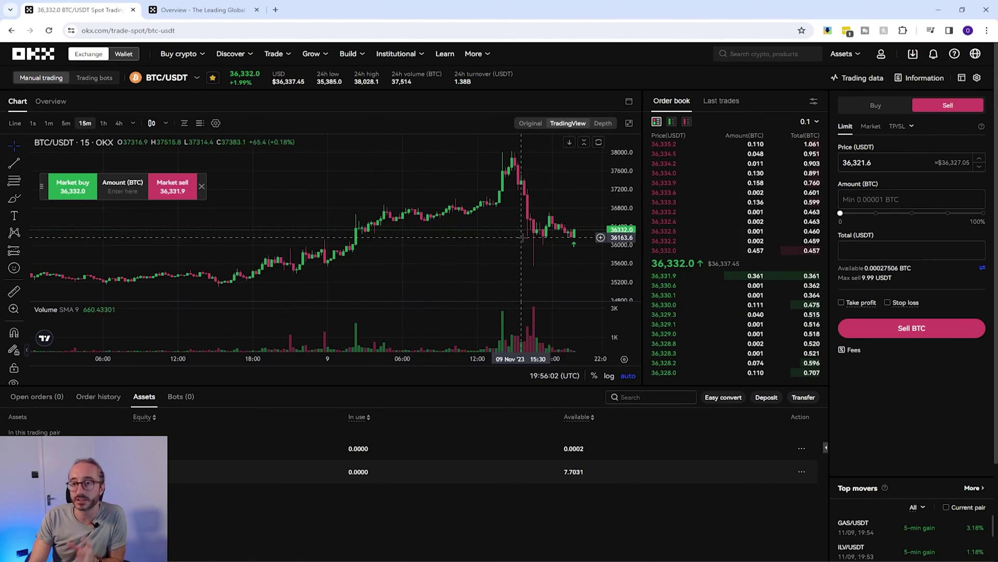
- Switch the BTC/USDT chart to 1-hour candles by typing 1h
{"action": "key", "text": "1"}
{"action": "key", "text": "h"}
{"action": "key", "text": "Return"}
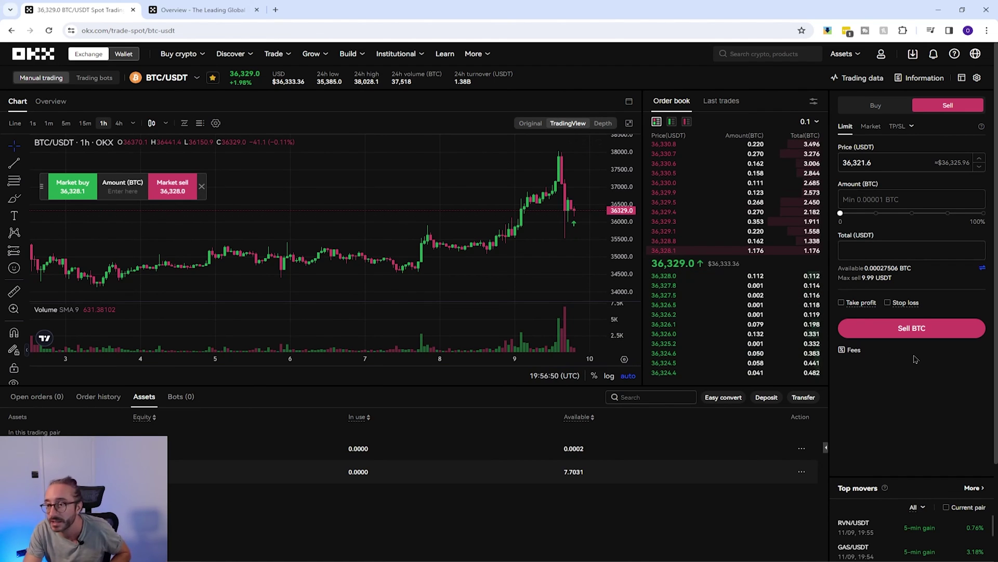
- Set the order form to a limit buy at 35,000 USDT with 1-hour candles showing
{"action": "mouse_move", "coordinate": [856, 353]}
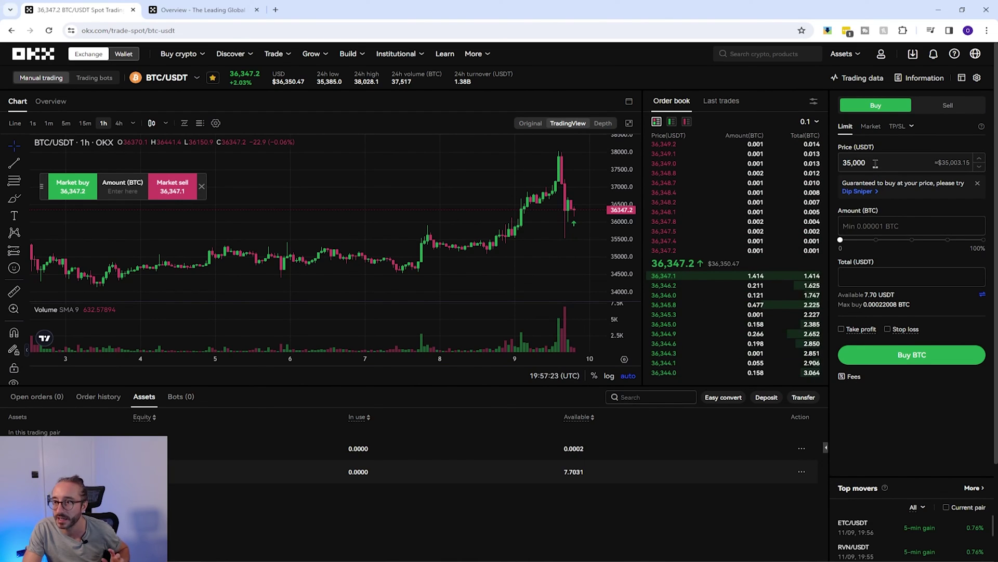
- Use the full balance for the 35,000 limit buy: 0.00022008 BTC totalling 7.7 USDT
{"action": "left_click", "coordinate": [910, 163]}
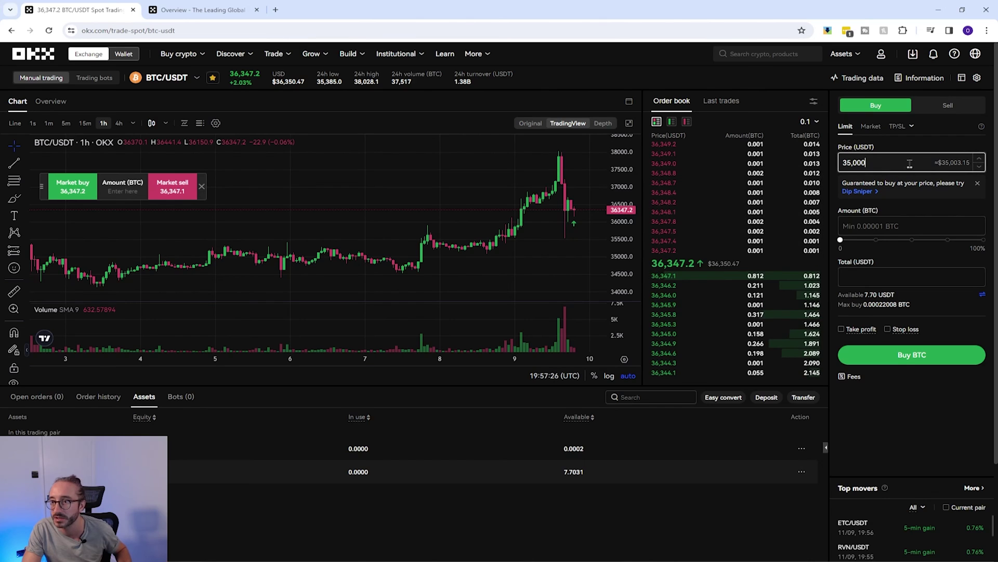
{"action": "left_click", "coordinate": [853, 225]}
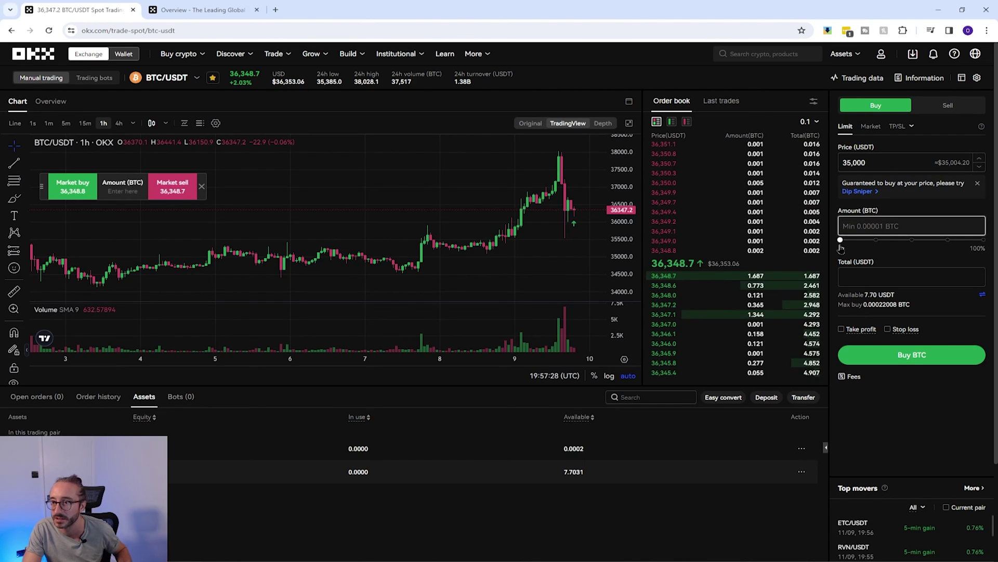
{"action": "left_click_drag", "start_coordinate": [841, 244], "coordinate": [983, 240]}
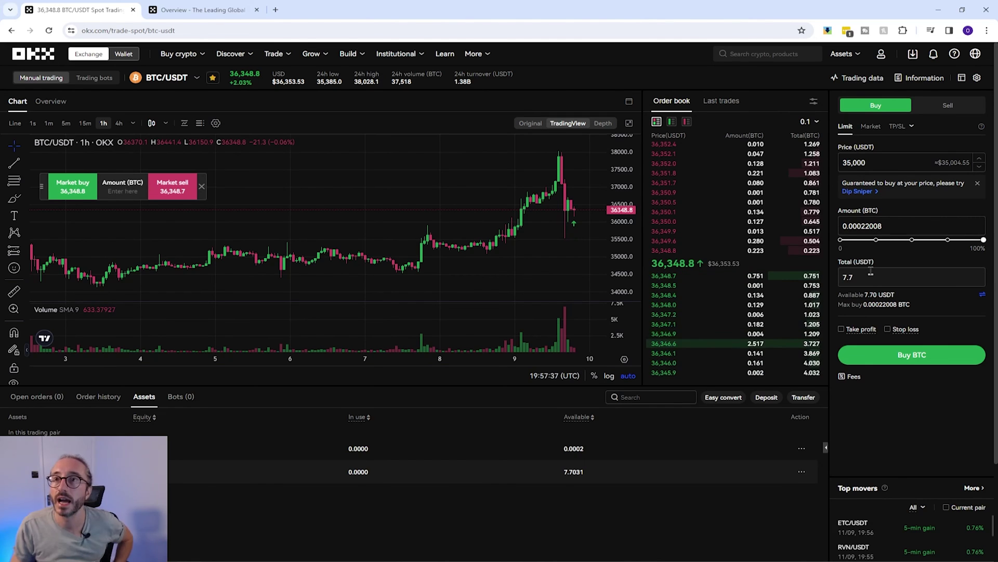
{"action": "mouse_move", "coordinate": [856, 335]}
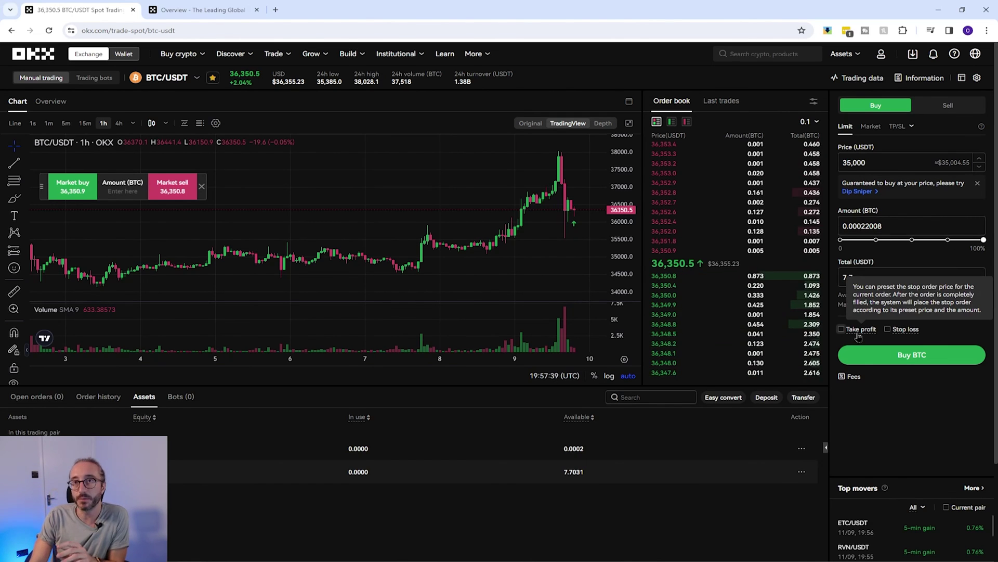
- Attach a 33,000 stop-loss and 400,000 take-profit to the limit buy and submit it for confirmation
{"action": "left_click", "coordinate": [889, 329]}
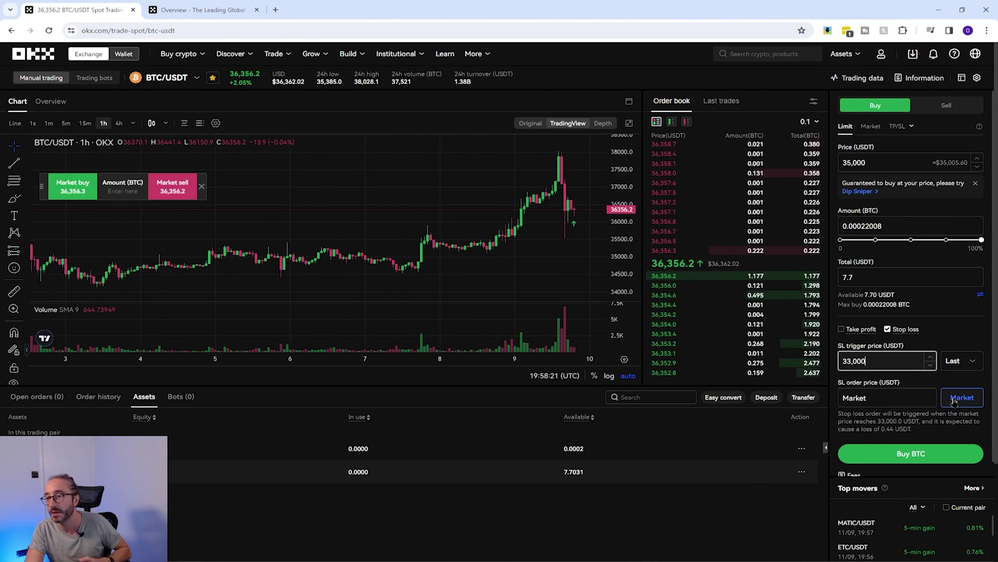
{"action": "left_click", "coordinate": [842, 329]}
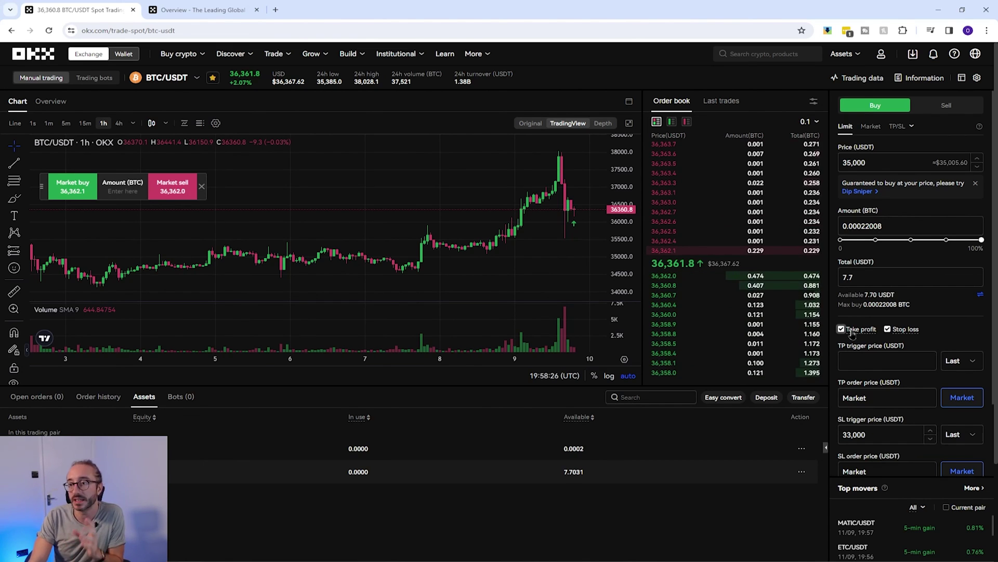
{"action": "left_click", "coordinate": [882, 361]}
{"action": "type", "text": "4"}
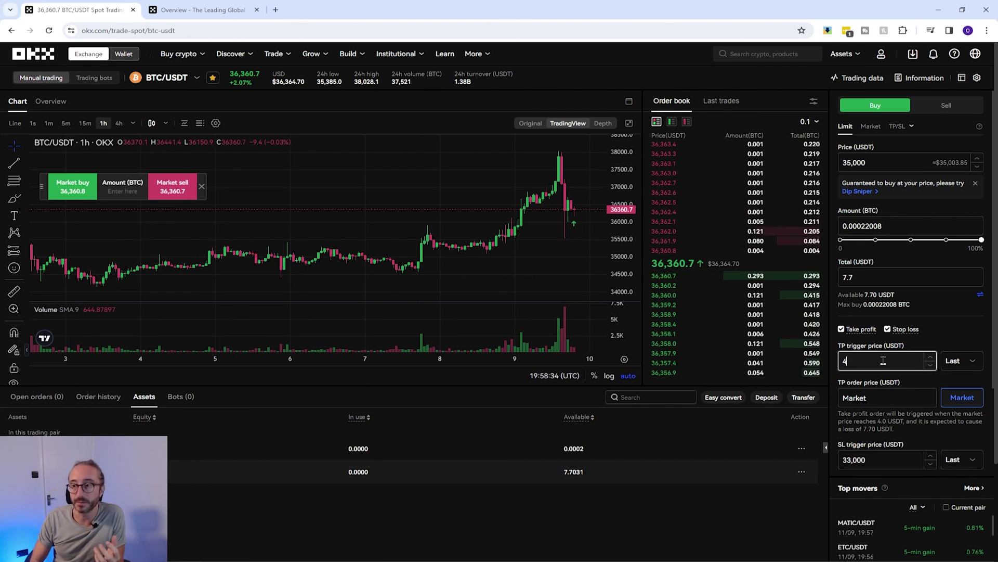
{"action": "type", "text": "0,000"}
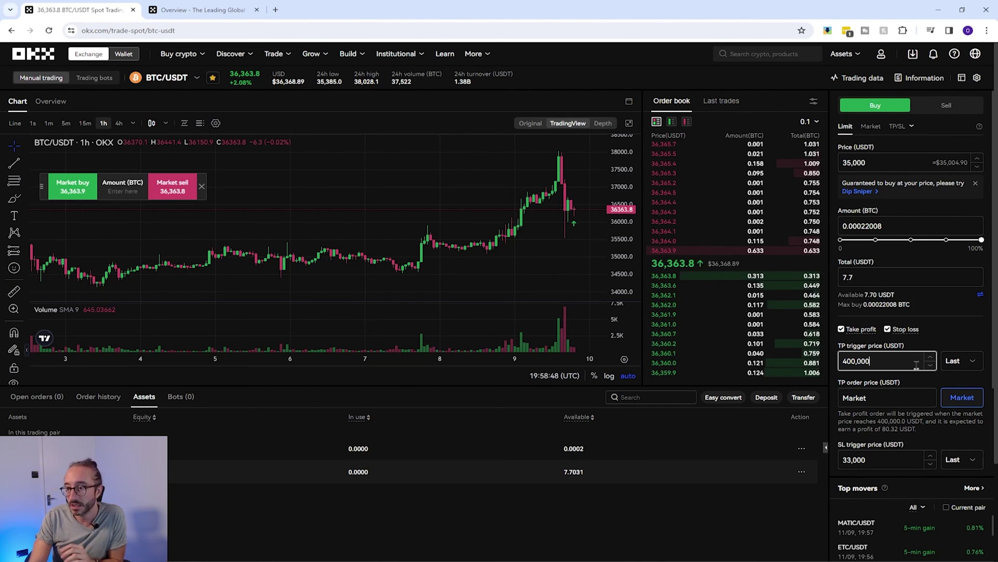
{"action": "scroll", "coordinate": [894, 406], "scroll_direction": "down", "scroll_amount": 2}
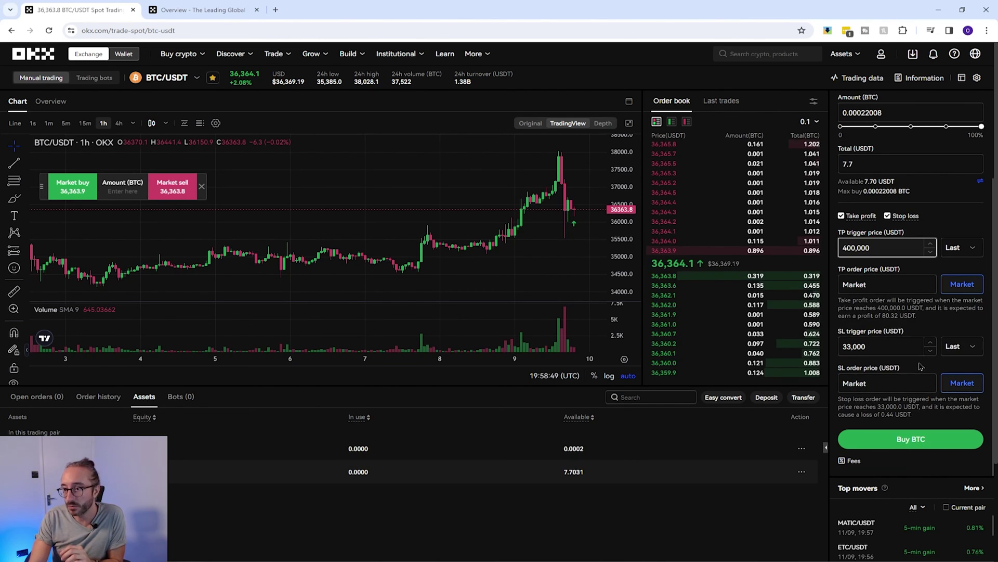
{"action": "left_click", "coordinate": [919, 441]}
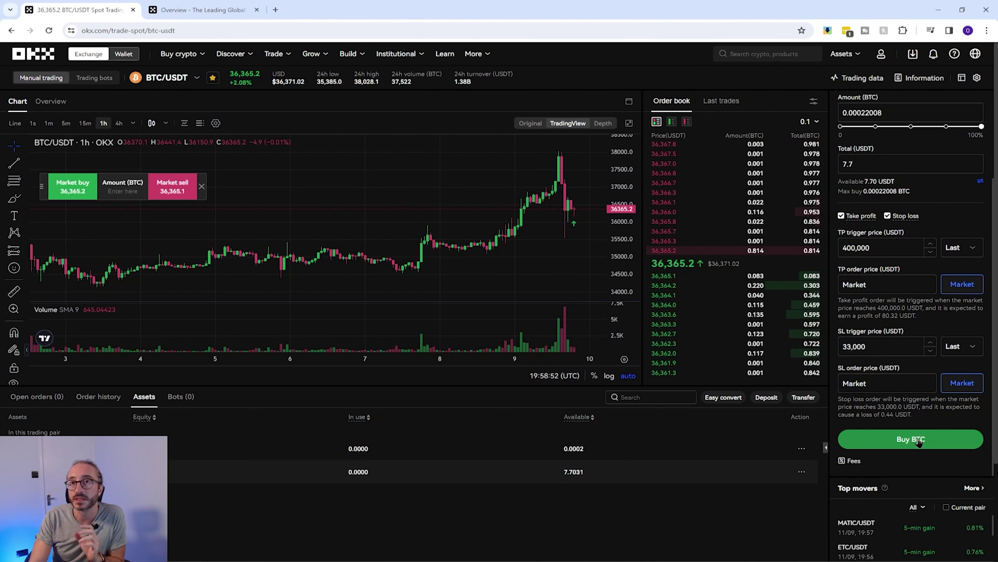
{"action": "left_click", "coordinate": [919, 441]}
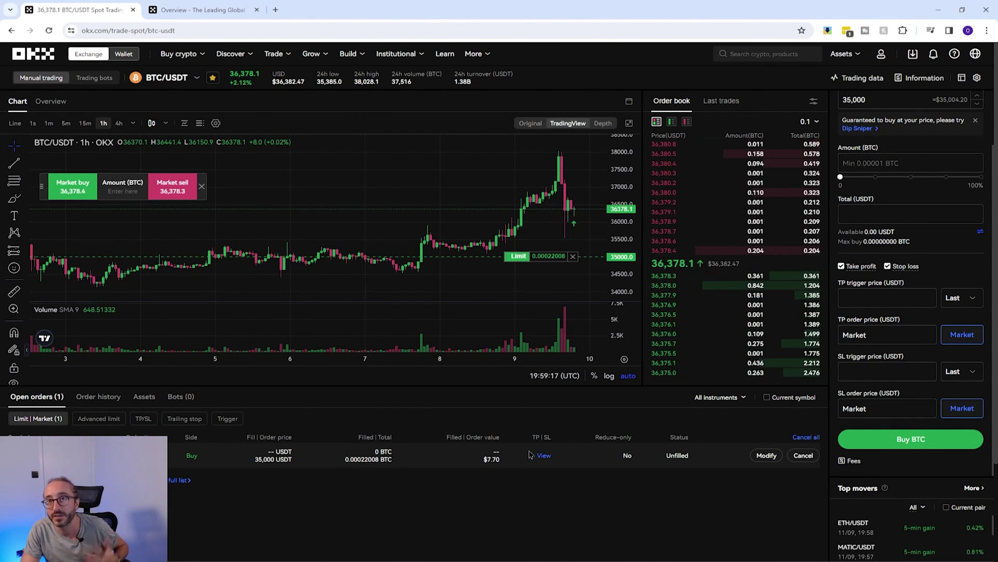
- Open Modify on the open 35,000 limit buy and close it without changes
{"action": "left_click", "coordinate": [766, 456]}
{"action": "left_click", "coordinate": [619, 395]}
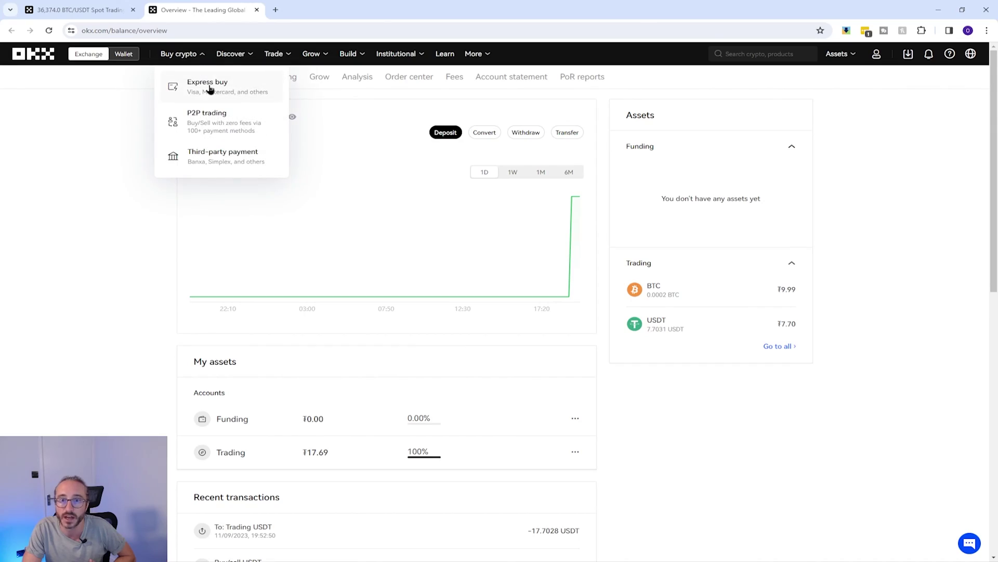
- Open Express buy, switch its form to Sell, then go back to the BTC/USDT spot tab
{"action": "left_click", "coordinate": [208, 87]}
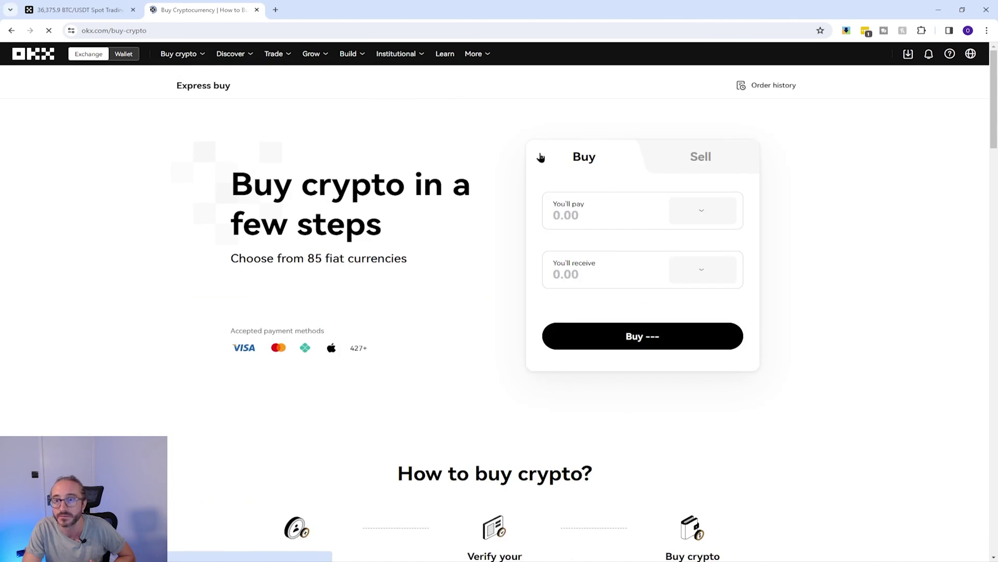
{"action": "left_click", "coordinate": [674, 159]}
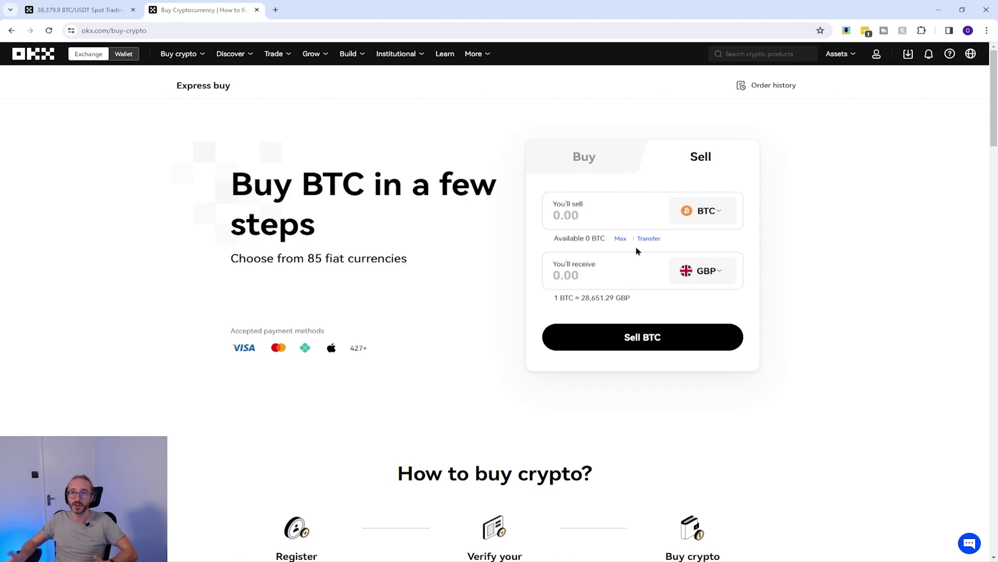
{"action": "key", "text": "ctrl+shift+Tab"}
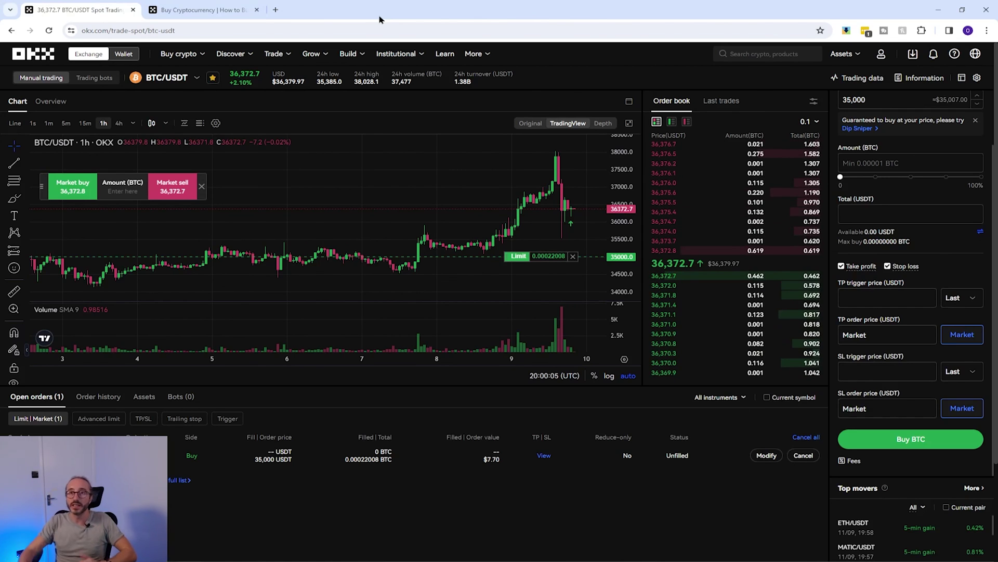
- Show the Trade menu listing Convert, Spot, Futures, Copy trading and Demo trading
{"action": "mouse_move", "coordinate": [283, 56]}
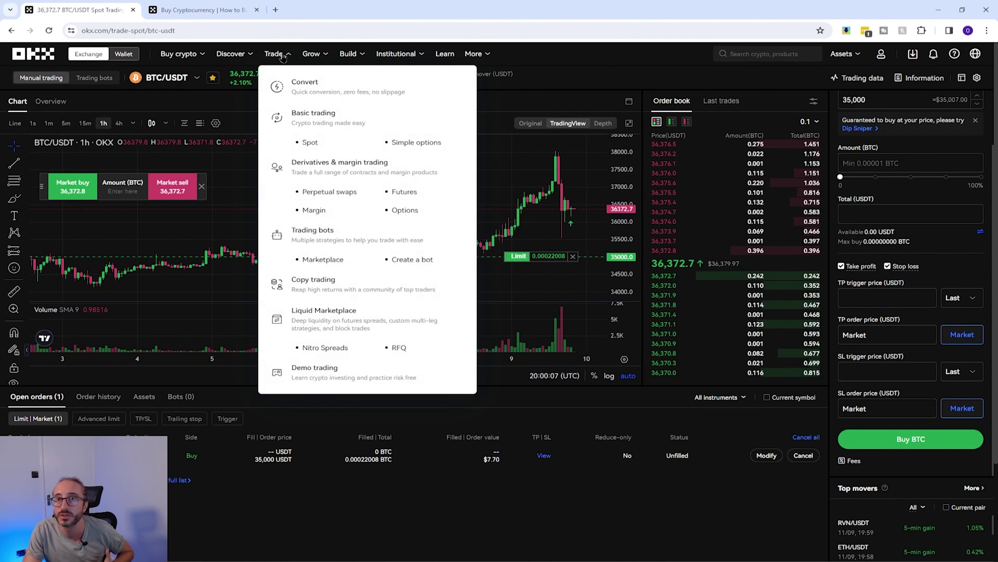